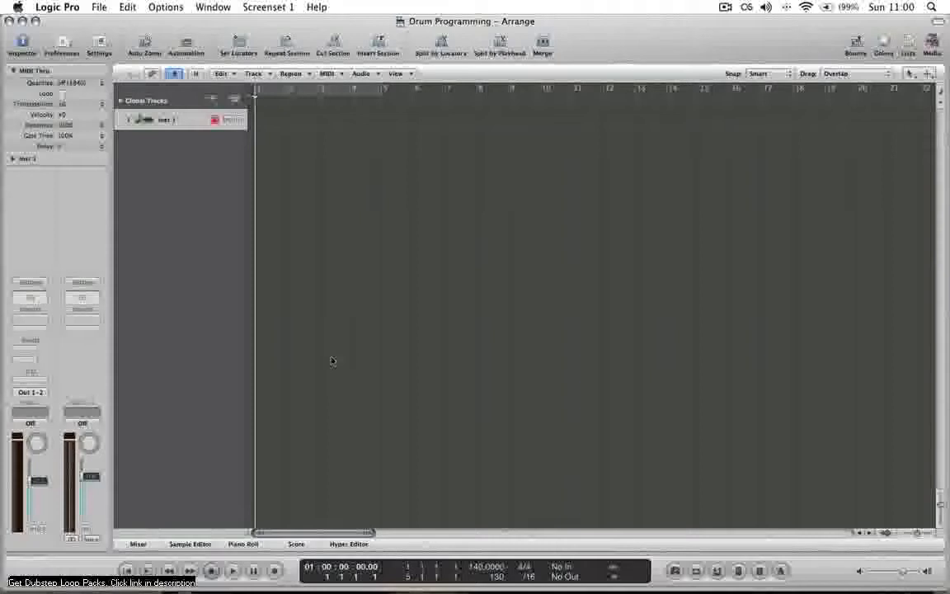
Insert the Ultrabeat drum synth in its Multi Output (8xStereo, 8xMono) version on the Inst 1 instrument track
{"action": "left_click", "coordinate": [30, 382]}
{"action": "mouse_move", "coordinate": [57, 542]}
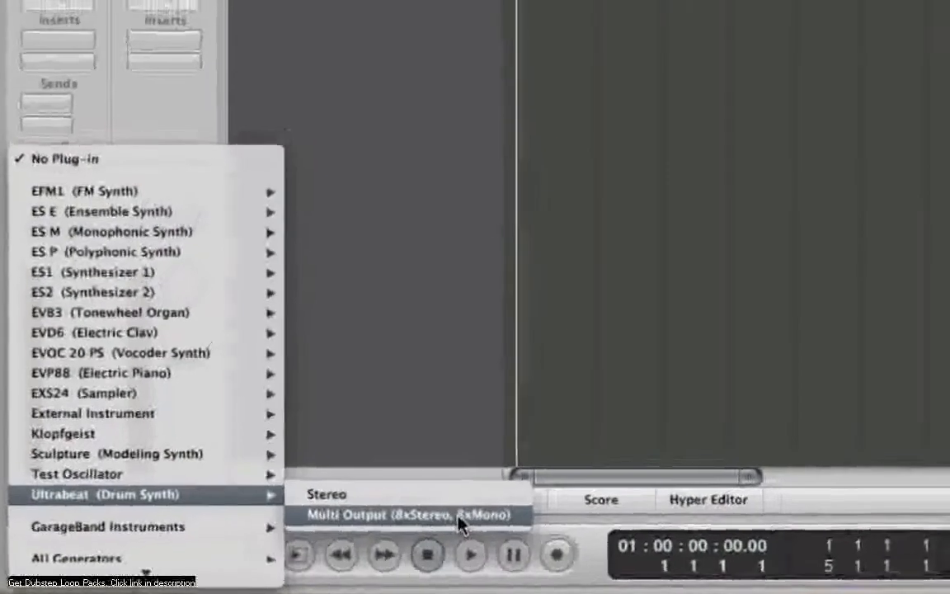
{"action": "left_click", "coordinate": [476, 506]}
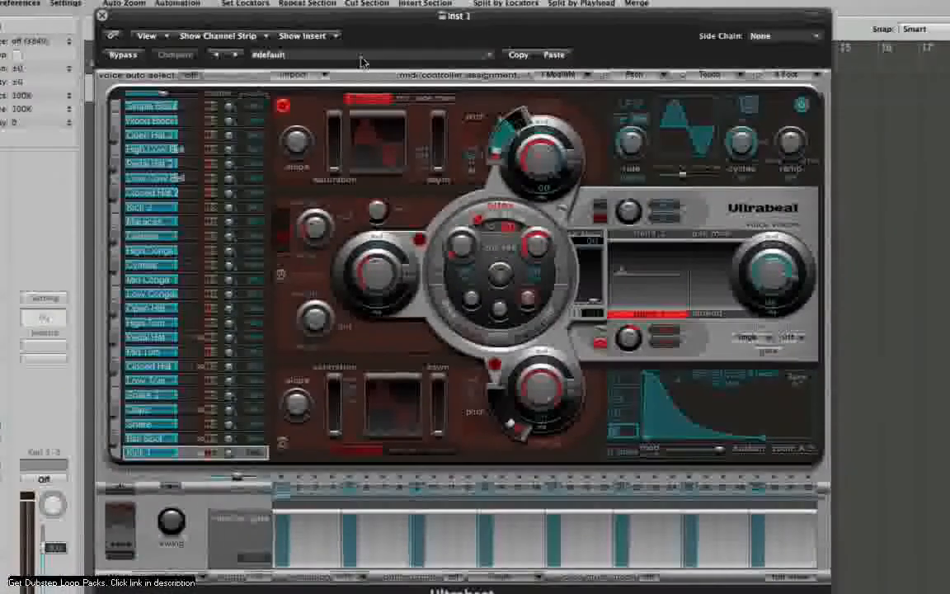
Load the Ghost Town Kit preset from the 01 Drum Kits folder into Ultrabeat
{"action": "left_click", "coordinate": [363, 55]}
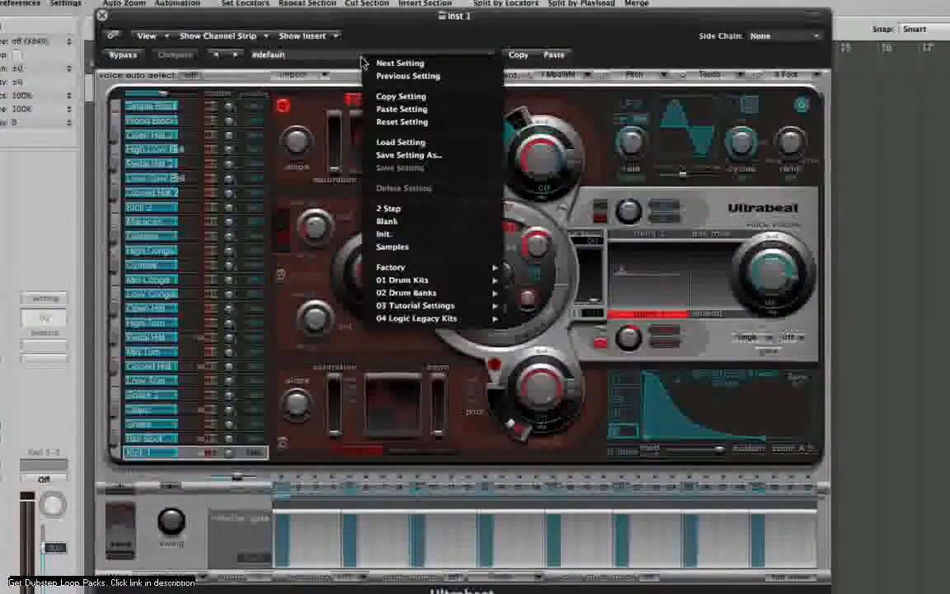
{"action": "mouse_move", "coordinate": [435, 280]}
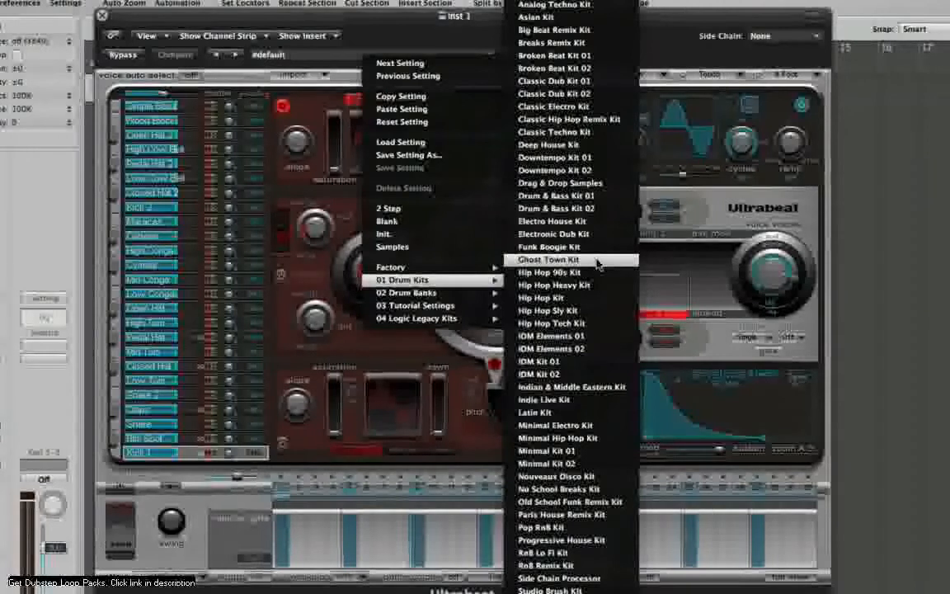
{"action": "left_click", "coordinate": [549, 260]}
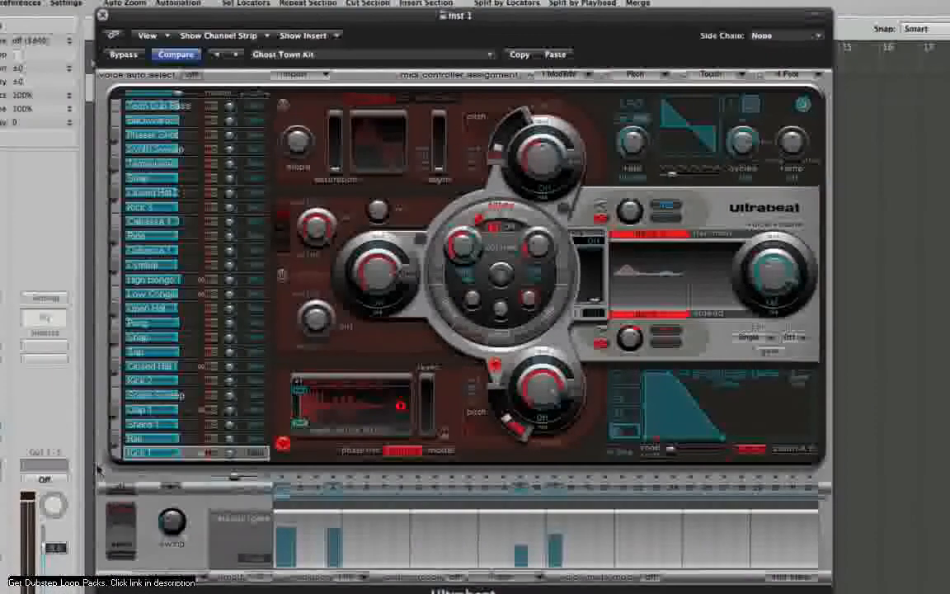
Turn on Ultrabeat's step sequencer in full view and switch to the empty pattern 11 (A#-1)
{"action": "left_click", "coordinate": [120, 492]}
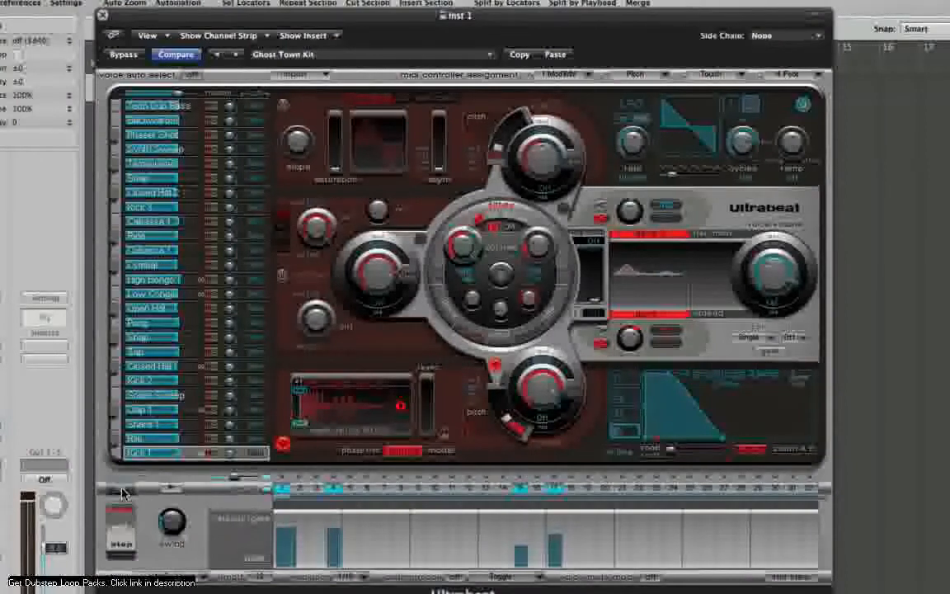
{"action": "left_click", "coordinate": [790, 578]}
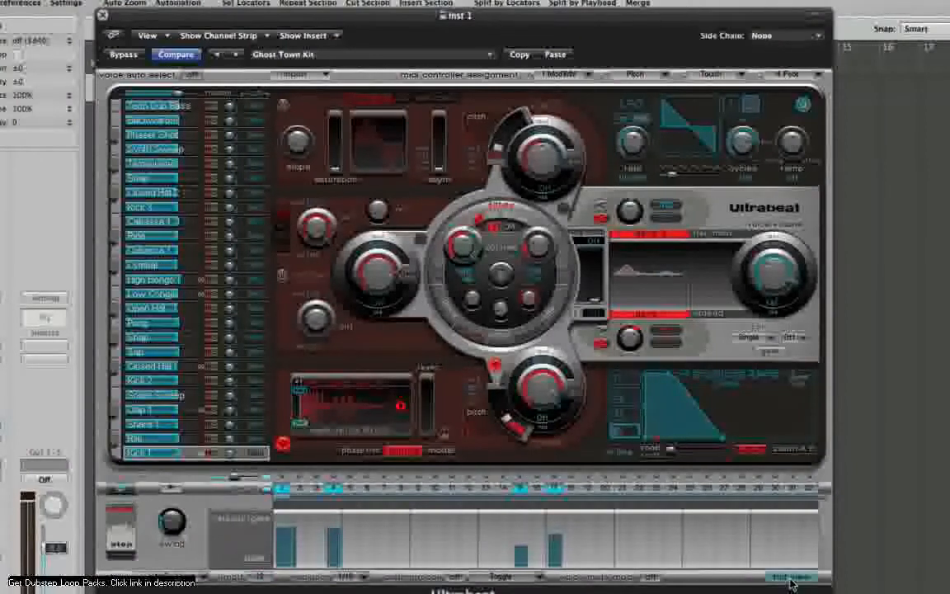
{"action": "left_click", "coordinate": [790, 579]}
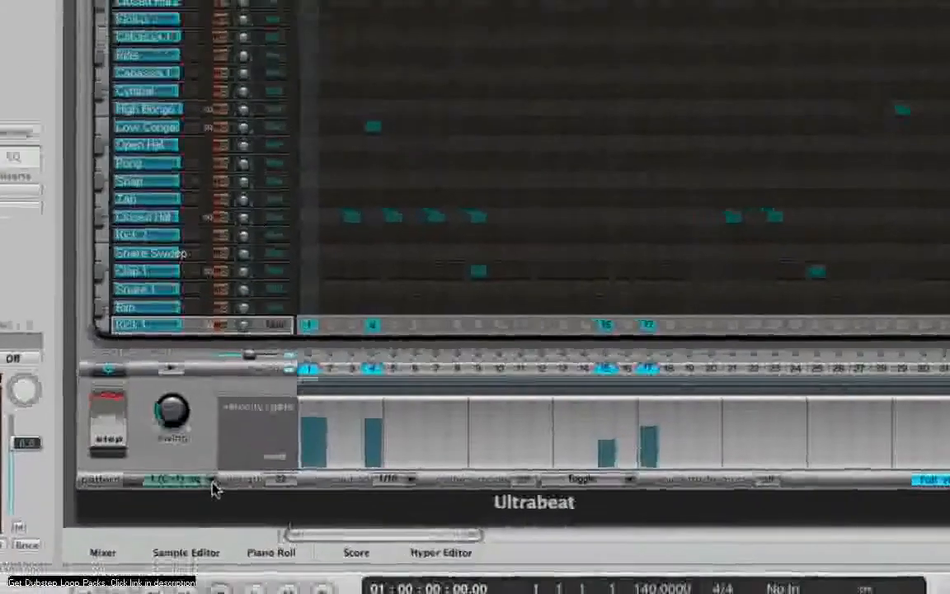
{"action": "left_click", "coordinate": [198, 577]}
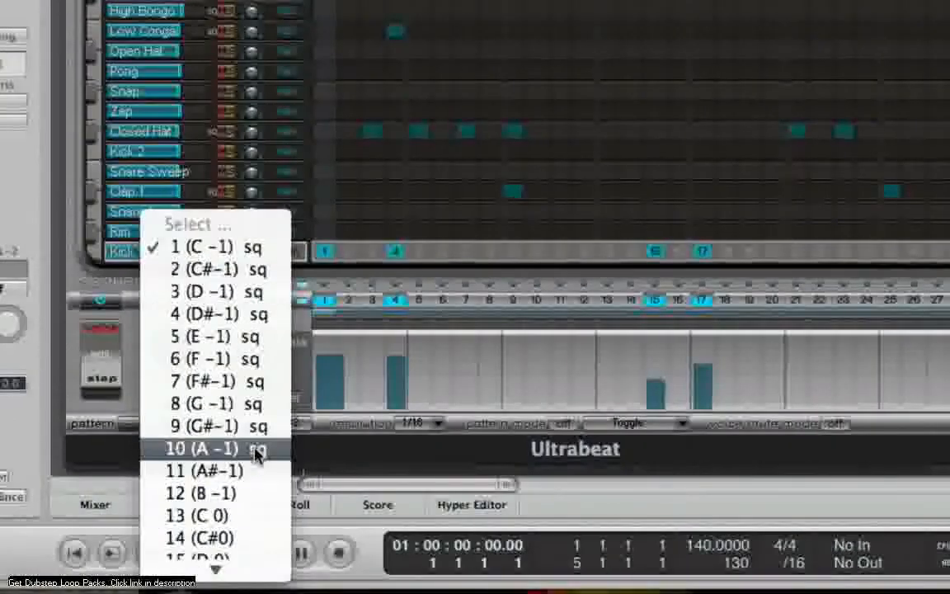
{"action": "left_click", "coordinate": [255, 471]}
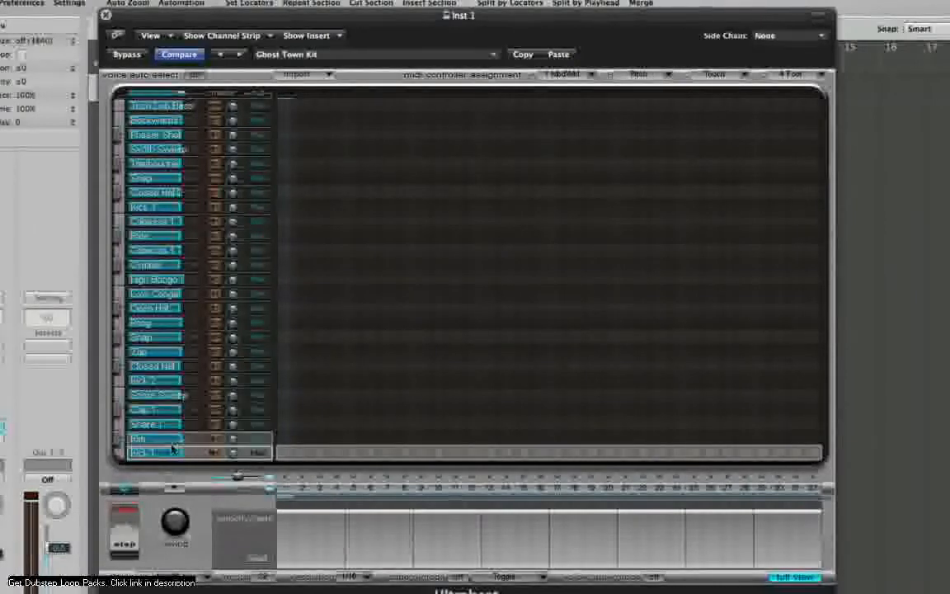
Audition the kick sounds, place Kick 2 hits on every fourth step from 1 to 29, and play the pattern
{"action": "left_click", "coordinate": [120, 454]}
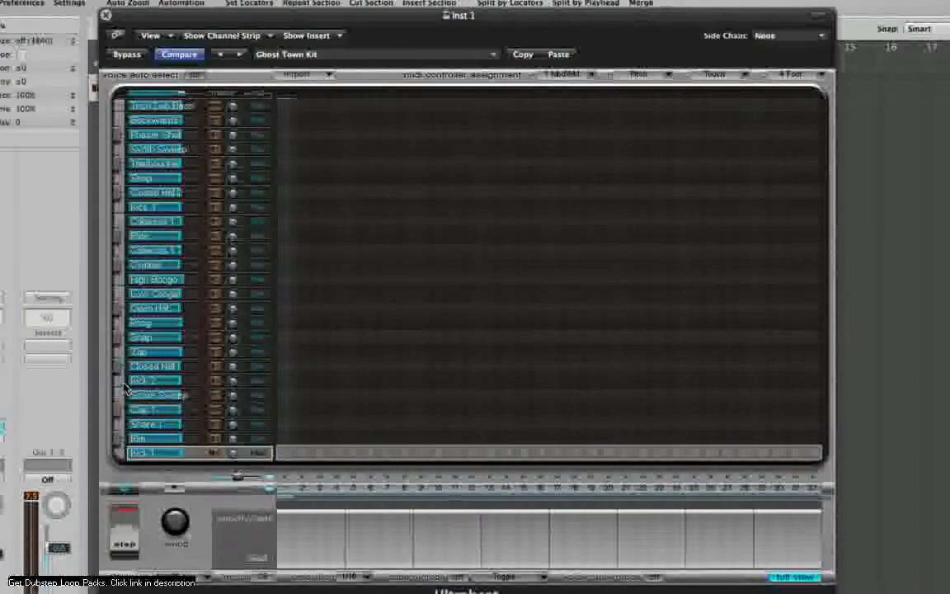
{"action": "left_click", "coordinate": [285, 381]}
{"action": "left_click", "coordinate": [350, 382]}
{"action": "left_click", "coordinate": [420, 381]}
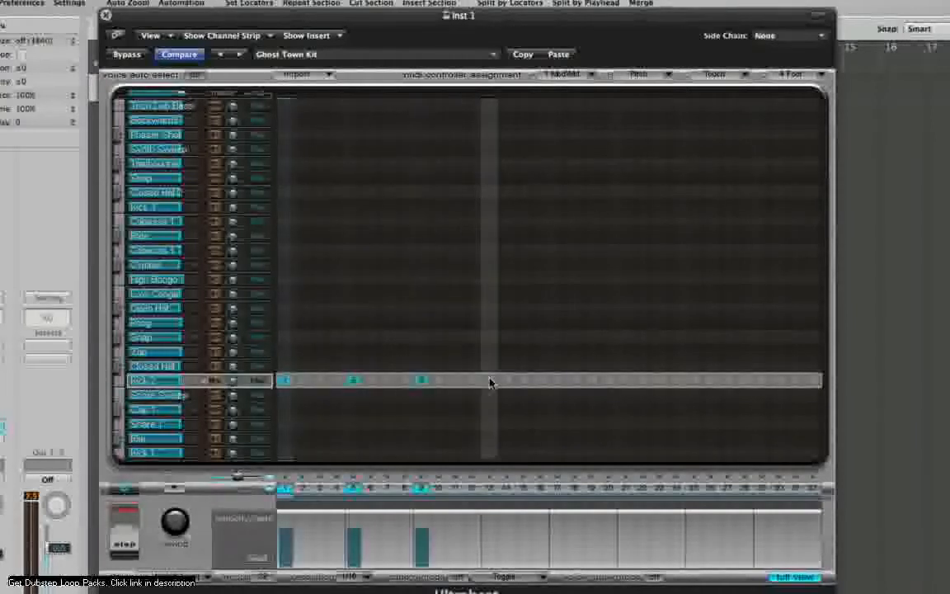
{"action": "left_click", "coordinate": [490, 381]}
{"action": "left_click", "coordinate": [558, 381]}
{"action": "left_click", "coordinate": [627, 382]}
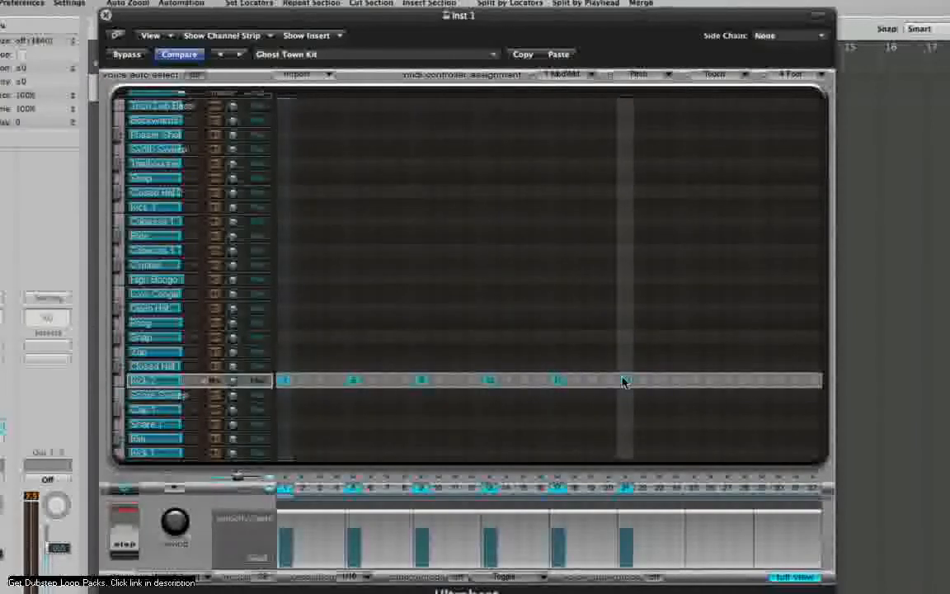
{"action": "left_click", "coordinate": [695, 381]}
{"action": "left_click", "coordinate": [762, 381]}
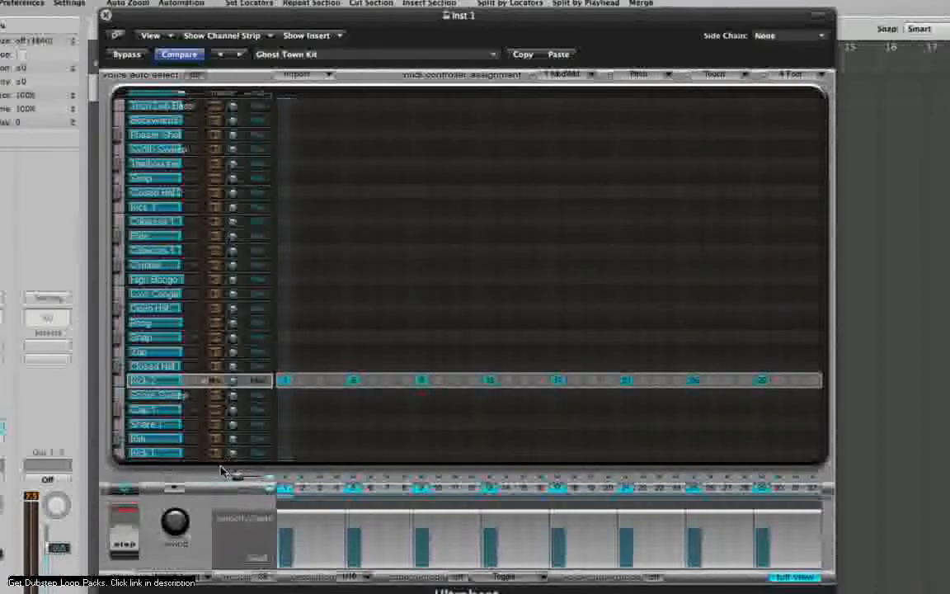
{"action": "left_click", "coordinate": [175, 490]}
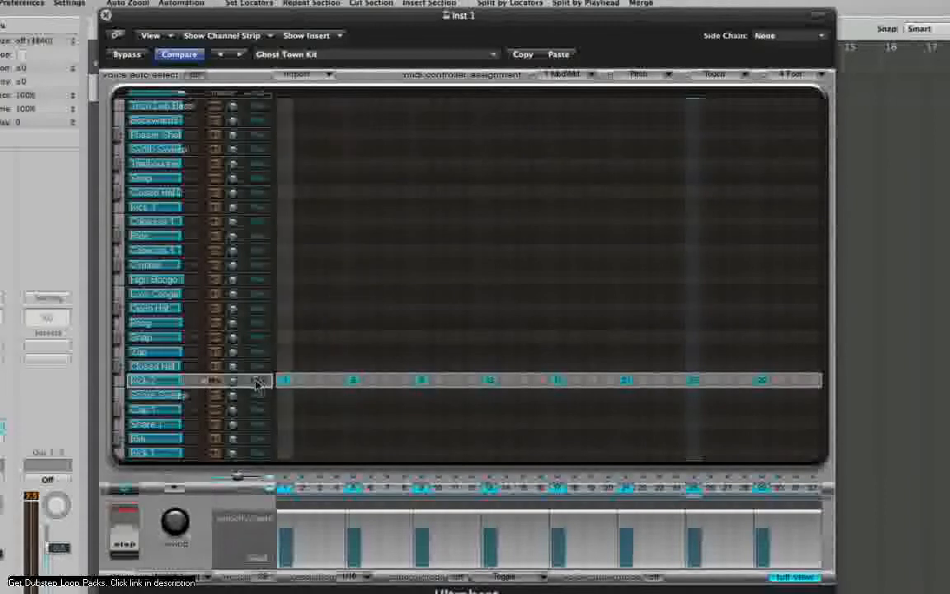
Clear the Kick 2 row and place a single hit on step 1
{"action": "right_click", "coordinate": [293, 386]}
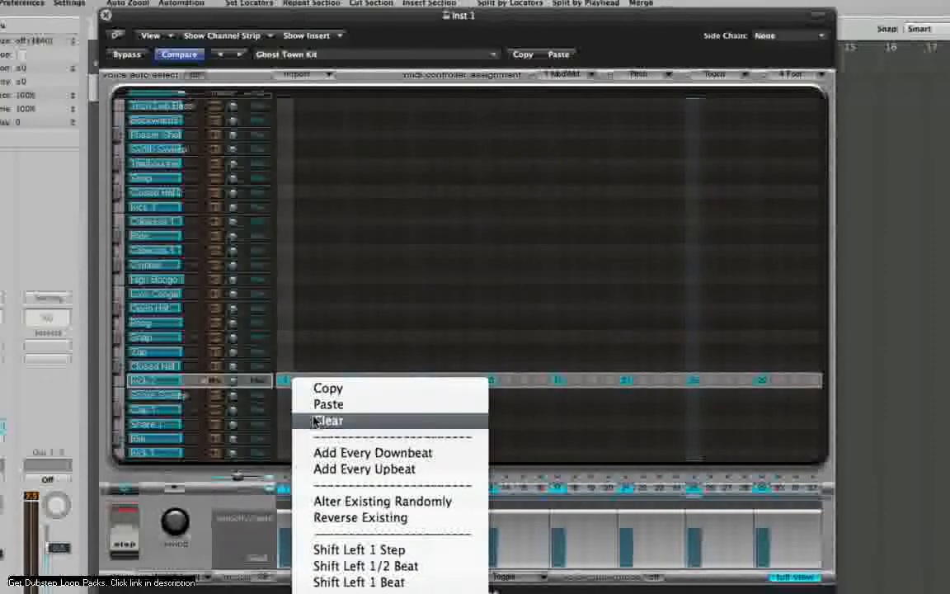
{"action": "left_click", "coordinate": [307, 418]}
{"action": "left_click", "coordinate": [283, 383]}
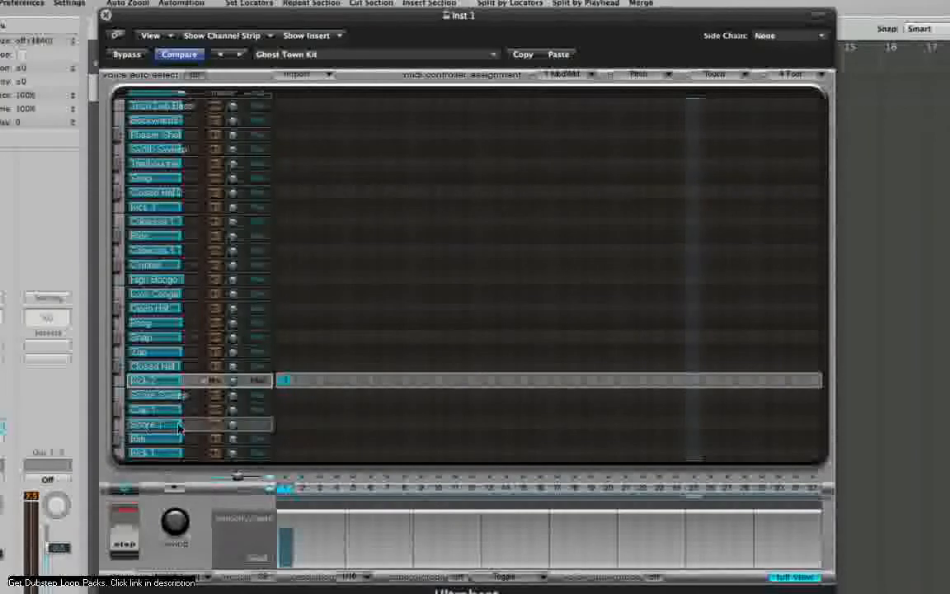
Add Snare 1 and Clap 1 hits on steps 9 and 25 plus a Kick 2 hit on step 17, and play the pattern
{"action": "left_click", "coordinate": [421, 425]}
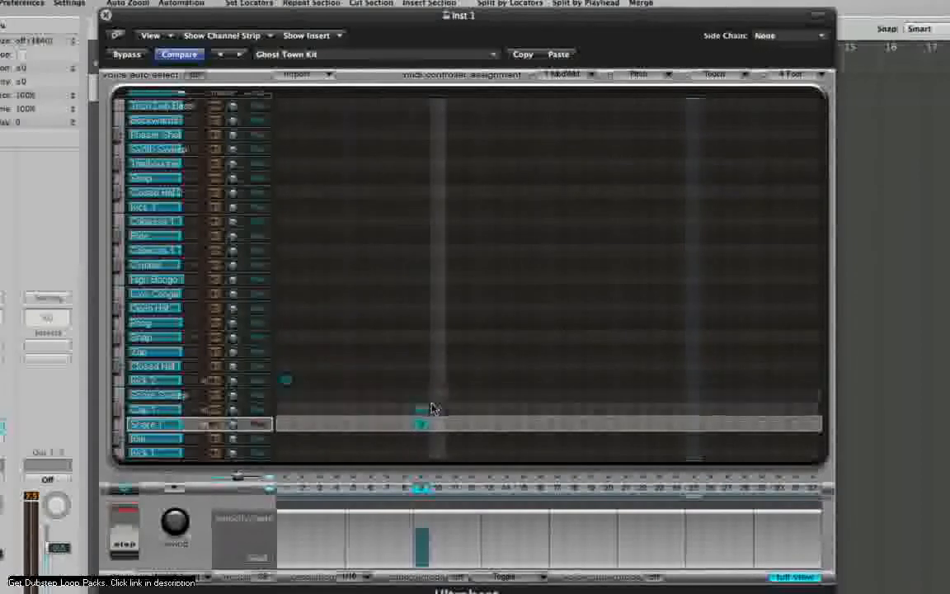
{"action": "left_click", "coordinate": [557, 380]}
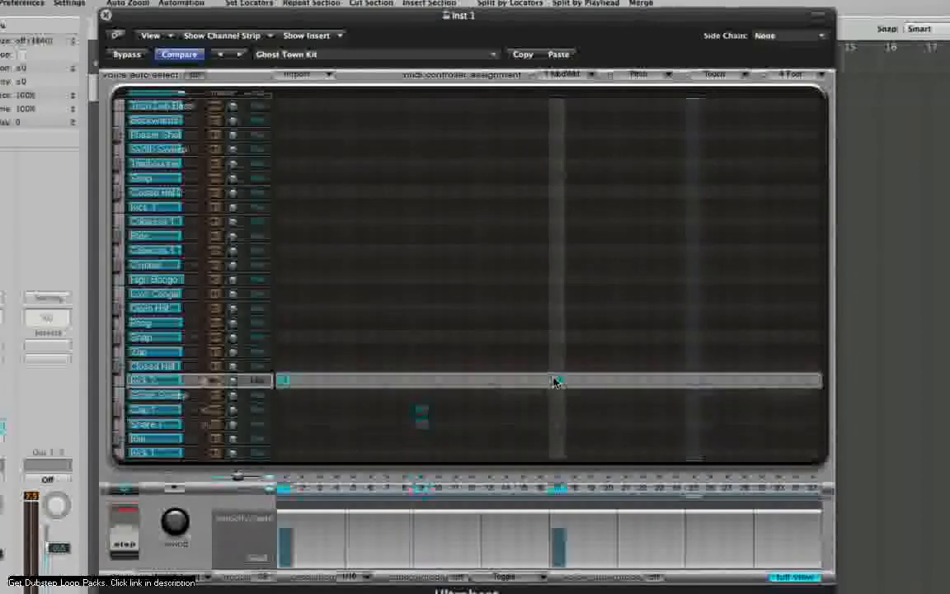
{"action": "left_click", "coordinate": [693, 410]}
{"action": "left_click", "coordinate": [694, 424]}
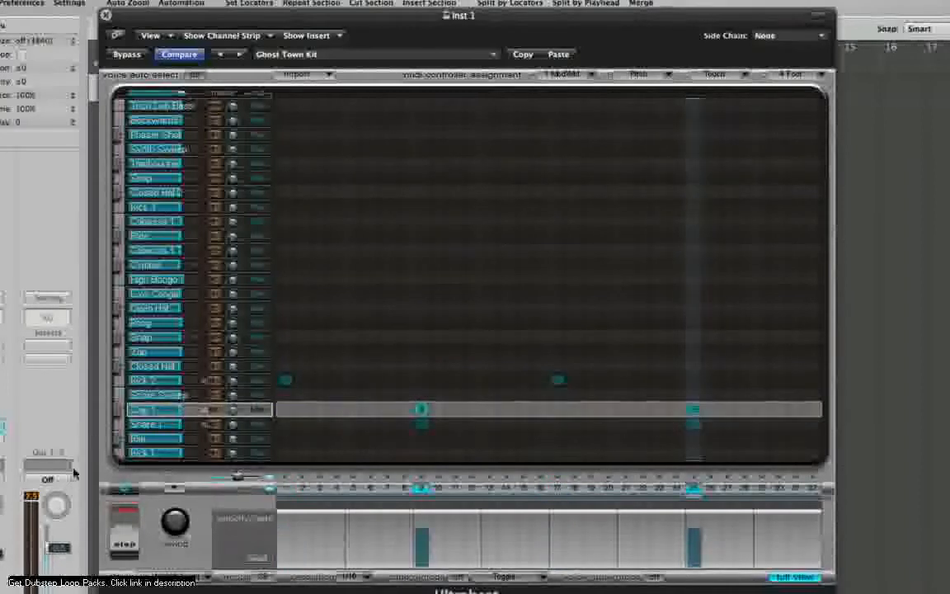
{"action": "left_click", "coordinate": [176, 490]}
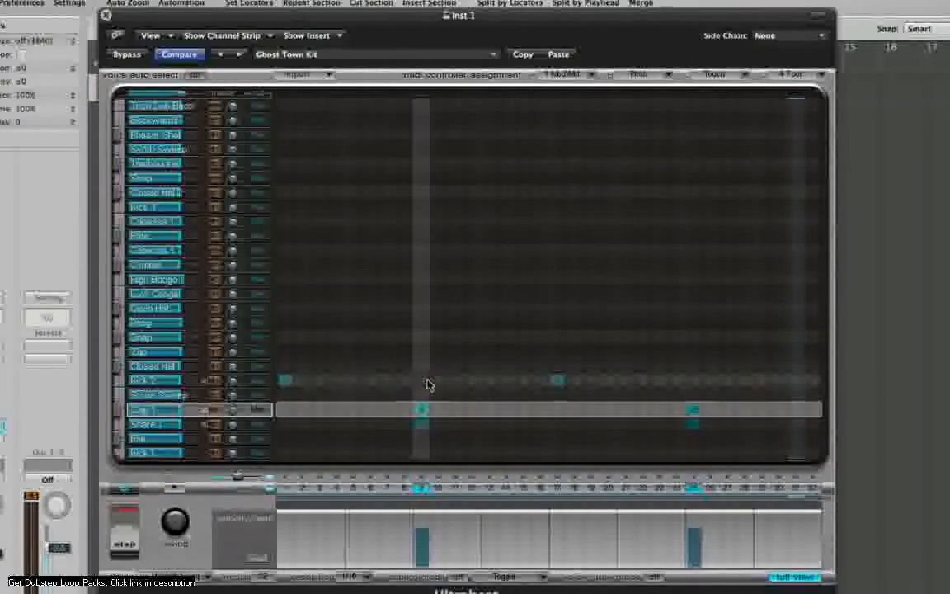
With the pattern playing, try extra Kick 2 hits around steps 11 to 14 and keep those on steps 12 and 13
{"action": "left_click", "coordinate": [202, 381]}
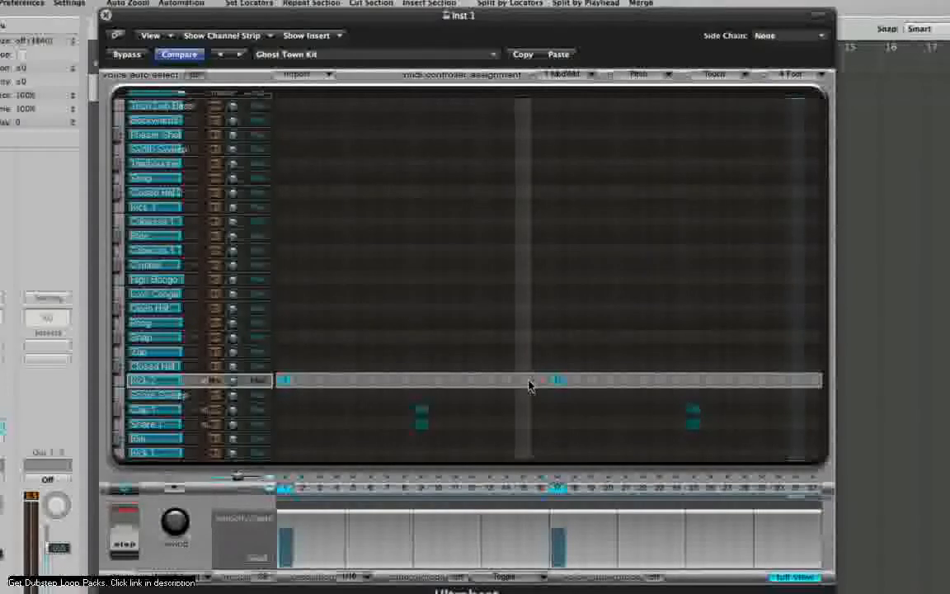
{"action": "left_click", "coordinate": [174, 490]}
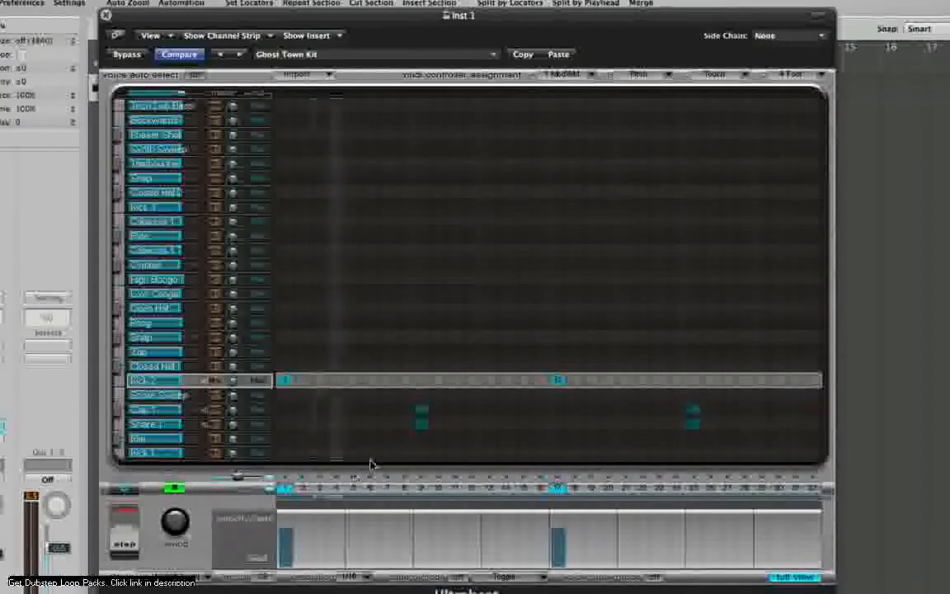
{"action": "left_click", "coordinate": [475, 381]}
{"action": "left_click", "coordinate": [492, 381]}
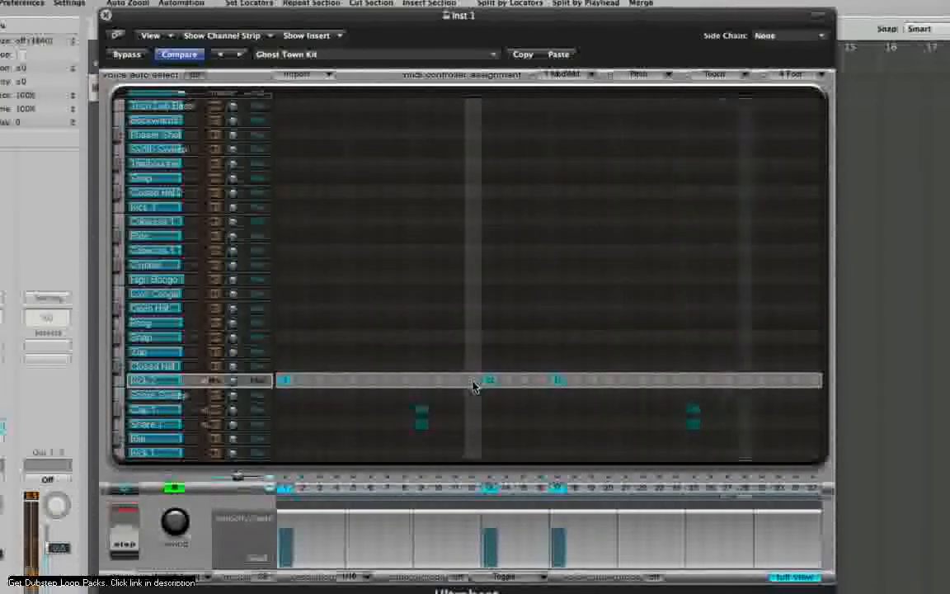
{"action": "left_click", "coordinate": [455, 381]}
{"action": "left_click", "coordinate": [491, 381]}
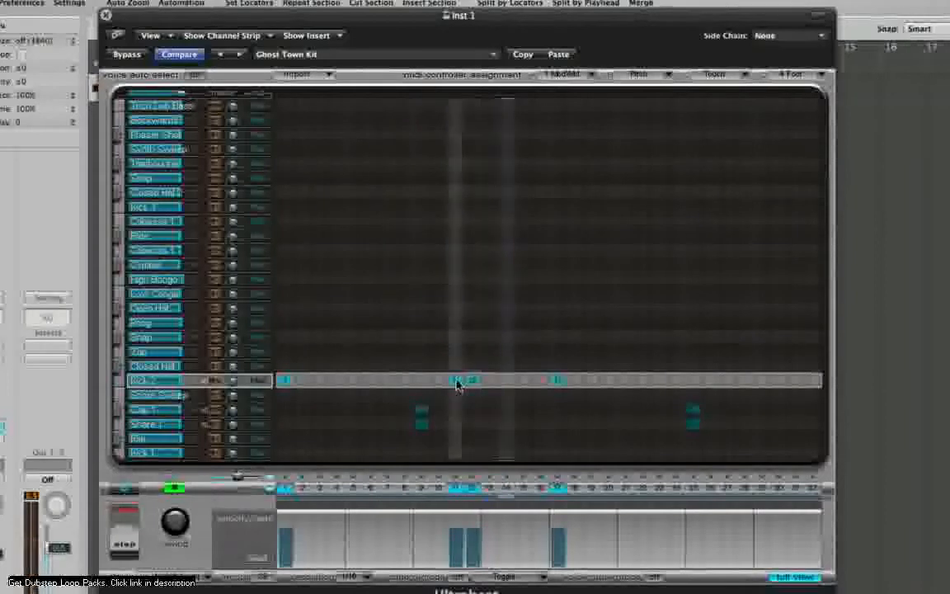
{"action": "left_click", "coordinate": [455, 381]}
{"action": "left_click", "coordinate": [507, 381]}
{"action": "left_click", "coordinate": [491, 381]}
{"action": "left_click", "coordinate": [507, 381]}
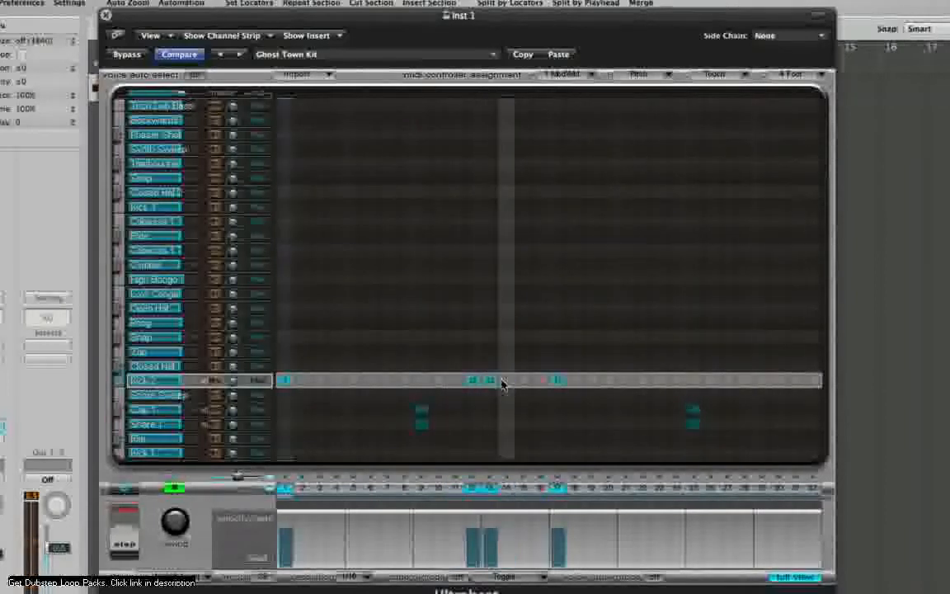
Add Kick 2 hits on steps 23, 26, 30 and 31 in the second half of the pattern
{"action": "left_click", "coordinate": [643, 381]}
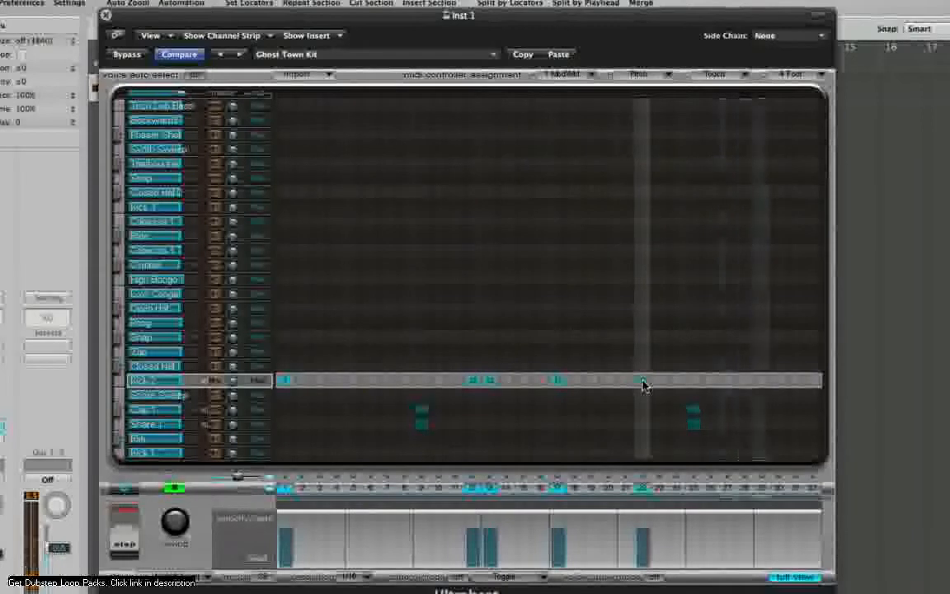
{"action": "left_click", "coordinate": [728, 381]}
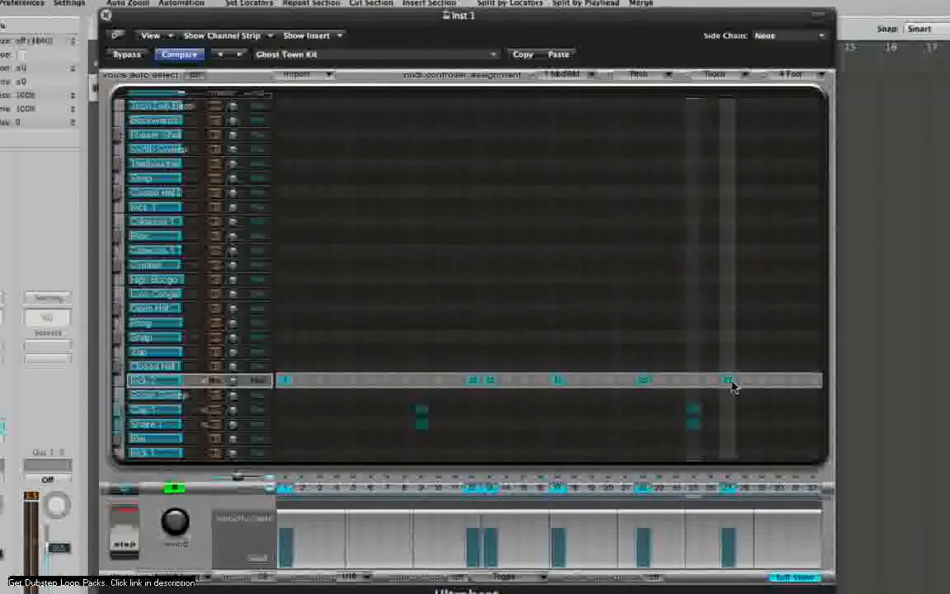
{"action": "left_click", "coordinate": [643, 381]}
{"action": "left_click", "coordinate": [660, 381]}
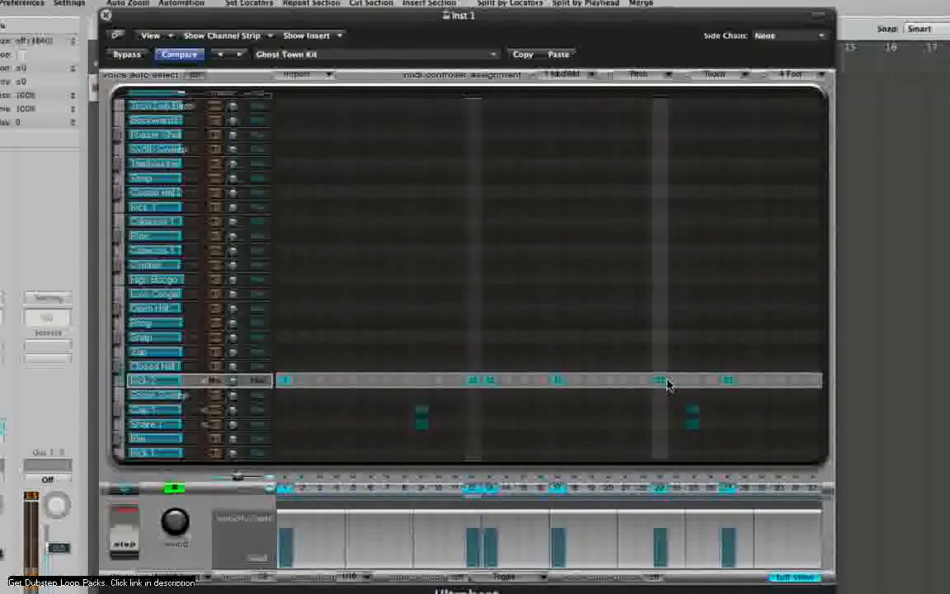
{"action": "left_click", "coordinate": [725, 382]}
{"action": "left_click", "coordinate": [715, 382]}
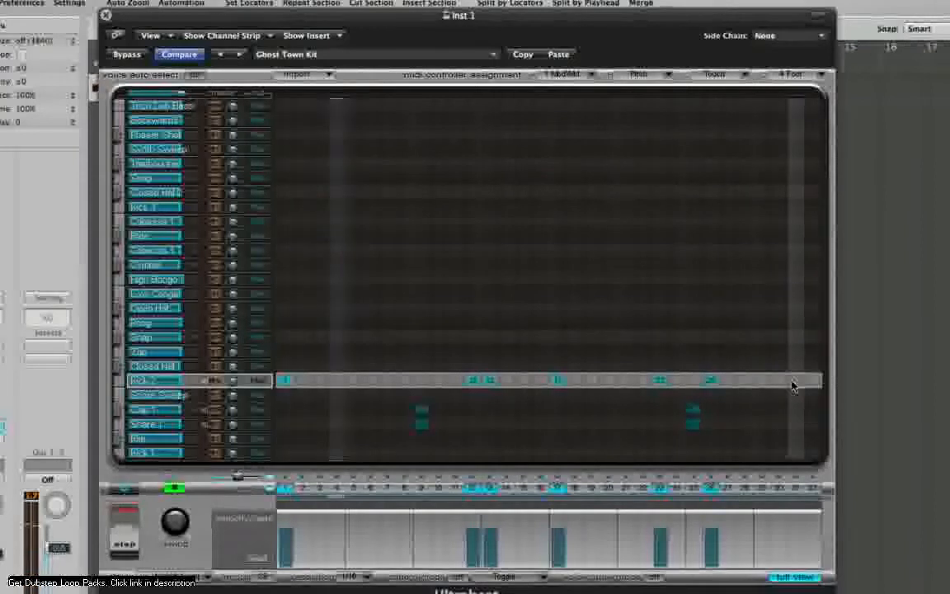
{"action": "left_click", "coordinate": [780, 381]}
{"action": "left_click", "coordinate": [795, 381]}
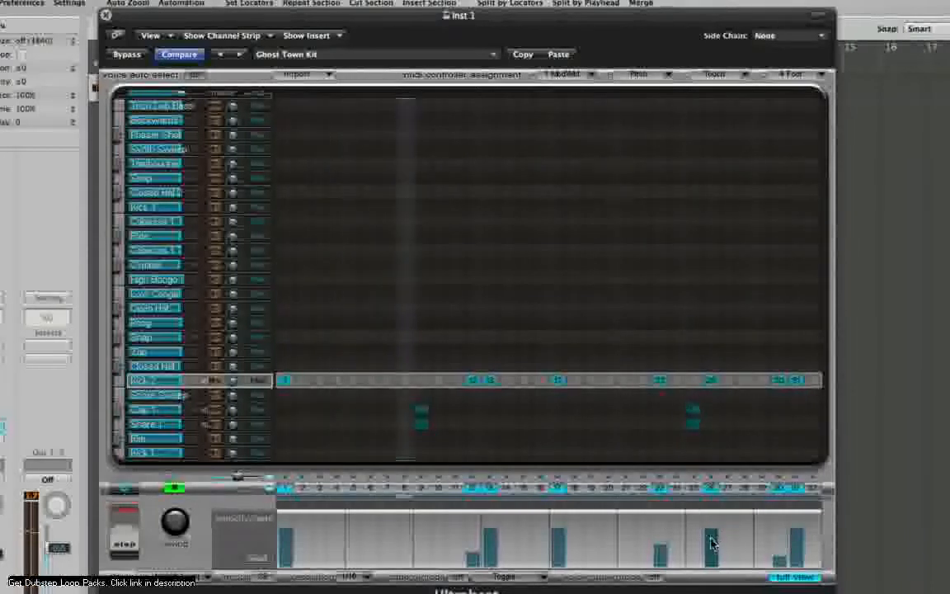
Set the Kick 2 velocity on step 23 to 97 and move the step 26 hit to step 27 with a reduced velocity
{"action": "left_click_drag", "start_coordinate": [712, 537], "coordinate": [661, 538]}
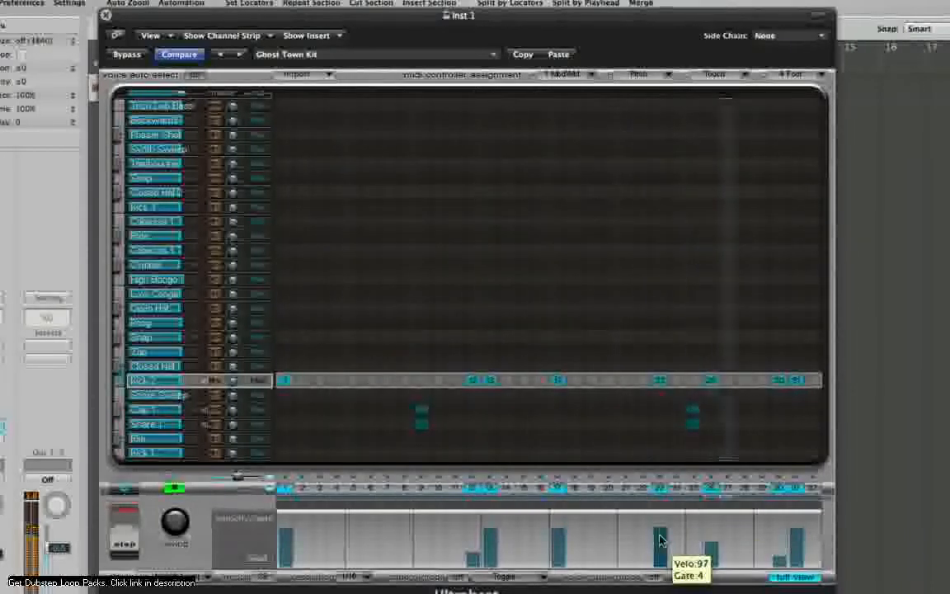
{"action": "left_click_drag", "start_coordinate": [712, 564], "coordinate": [714, 561]}
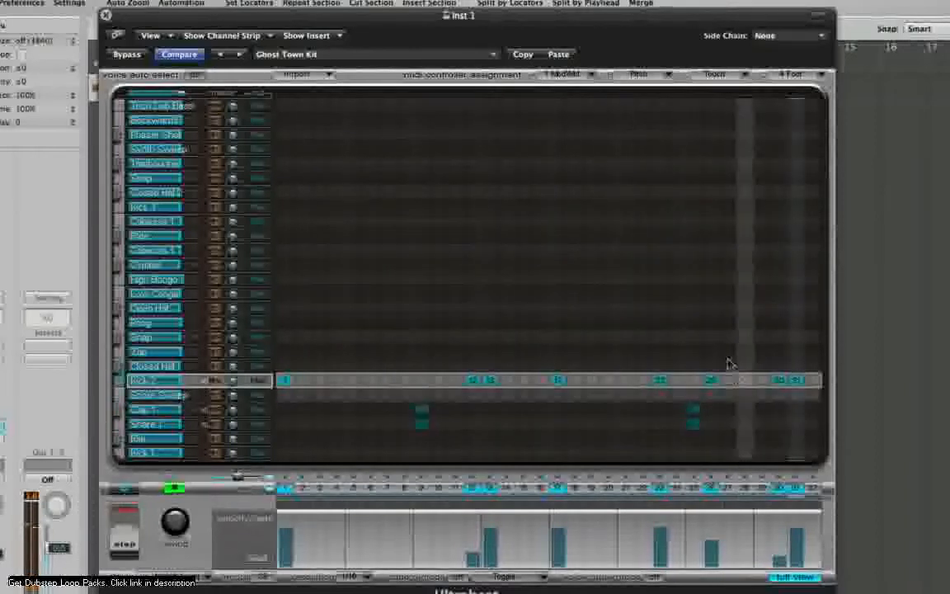
{"action": "left_click", "coordinate": [708, 380]}
{"action": "left_click", "coordinate": [728, 380]}
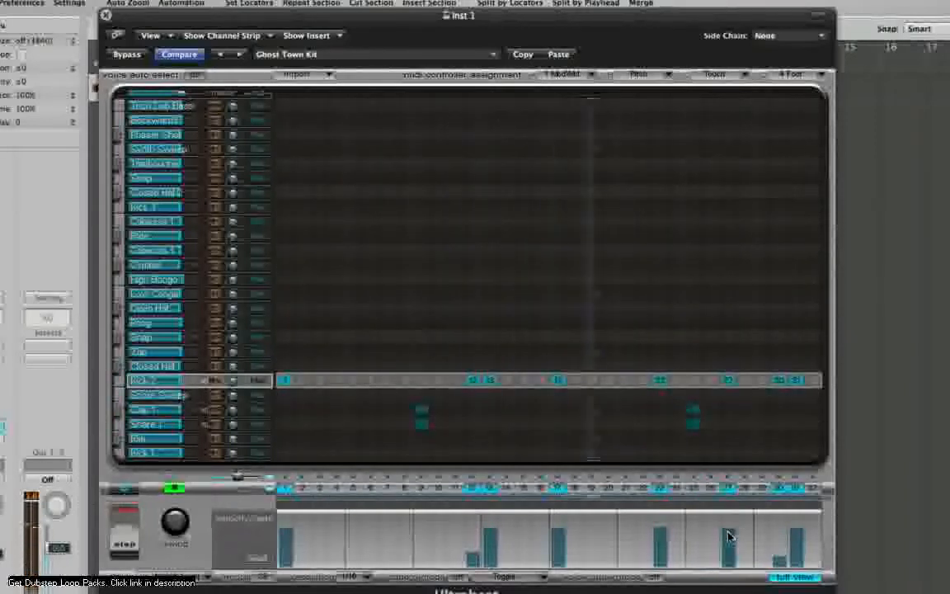
{"action": "left_click_drag", "start_coordinate": [729, 538], "coordinate": [729, 557]}
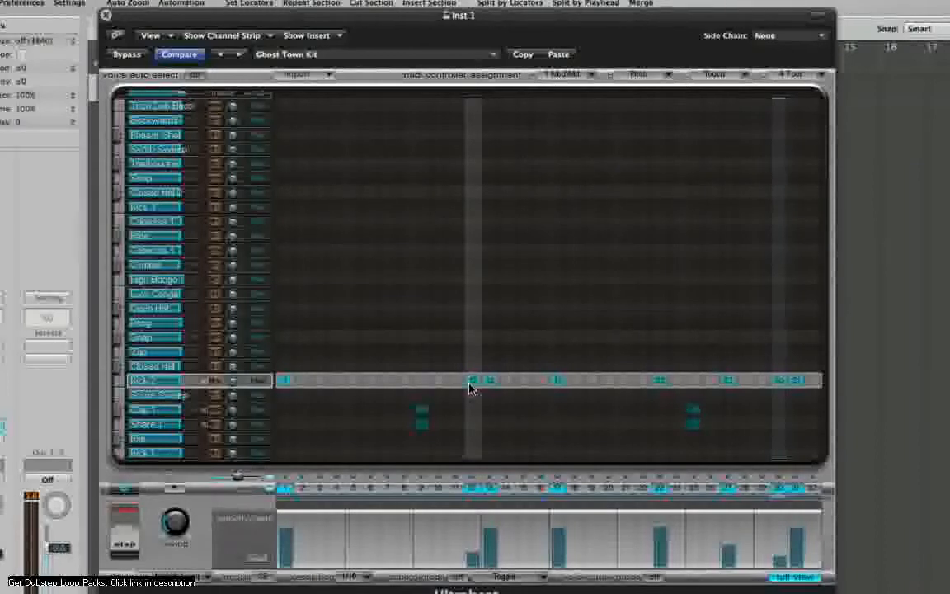
With the pattern playing, try the swing at 50.0%, raise it again and stop playback
{"action": "left_click", "coordinate": [175, 490]}
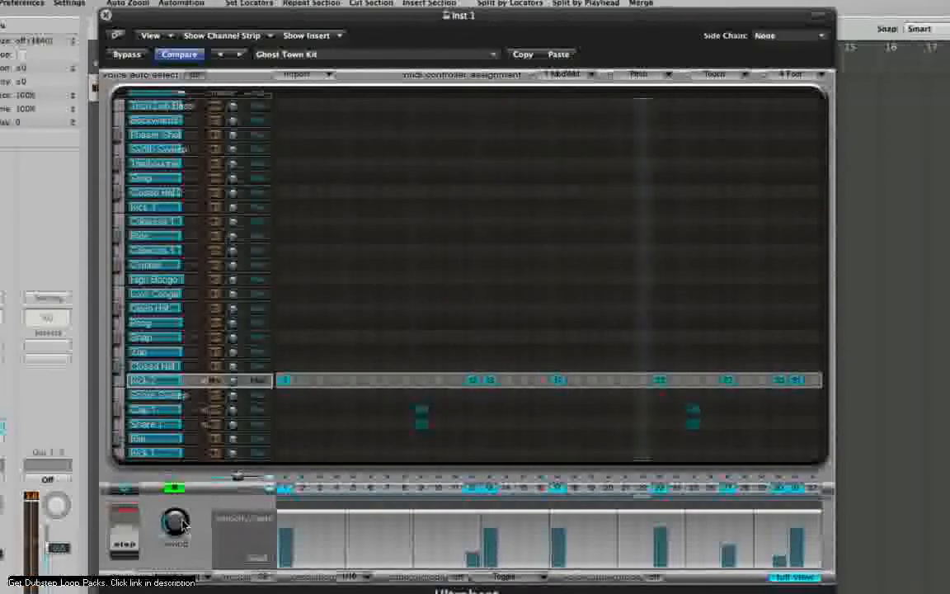
{"action": "left_click_drag", "start_coordinate": [182, 525], "coordinate": [182, 560]}
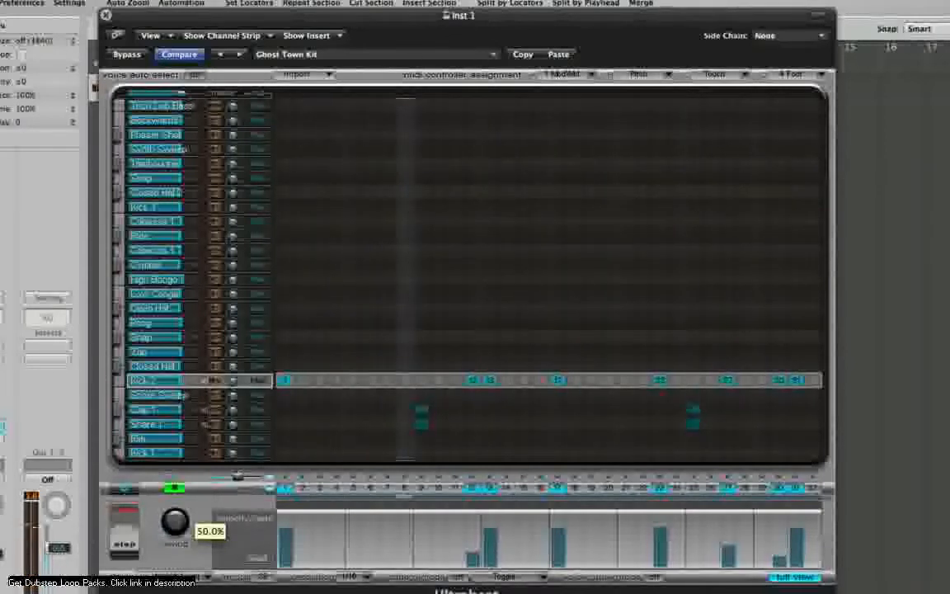
{"action": "left_click_drag", "start_coordinate": [176, 521], "coordinate": [172, 490]}
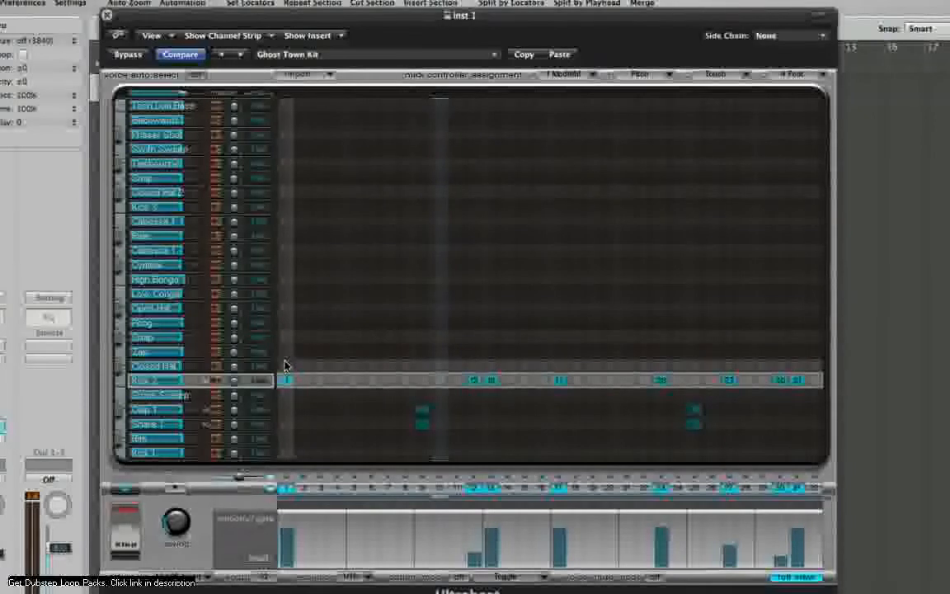
Add Closed Hat hits on steps 2, 3 and 6 with a reduced velocity on step 2, and play the pattern
{"action": "left_click", "coordinate": [304, 366]}
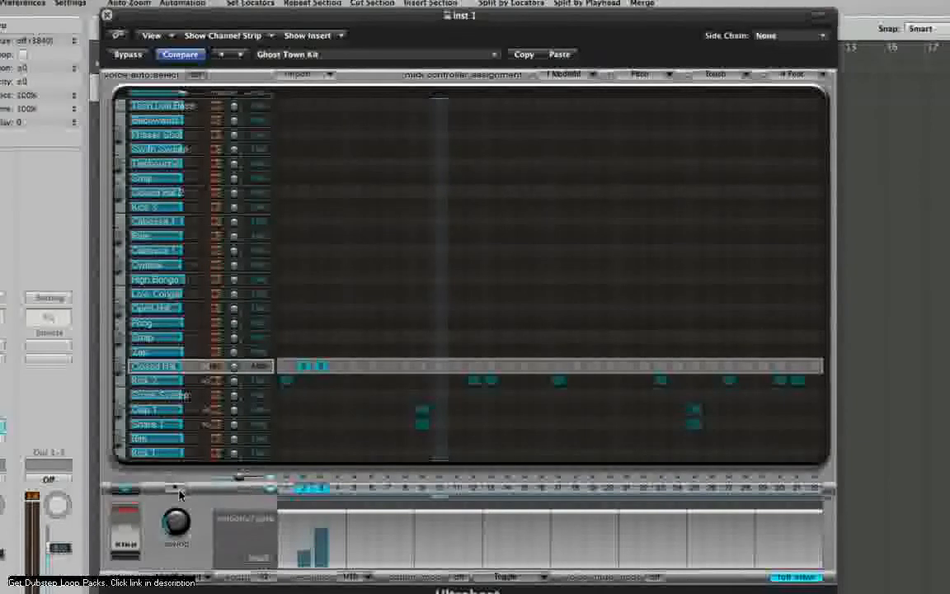
{"action": "left_click", "coordinate": [372, 366]}
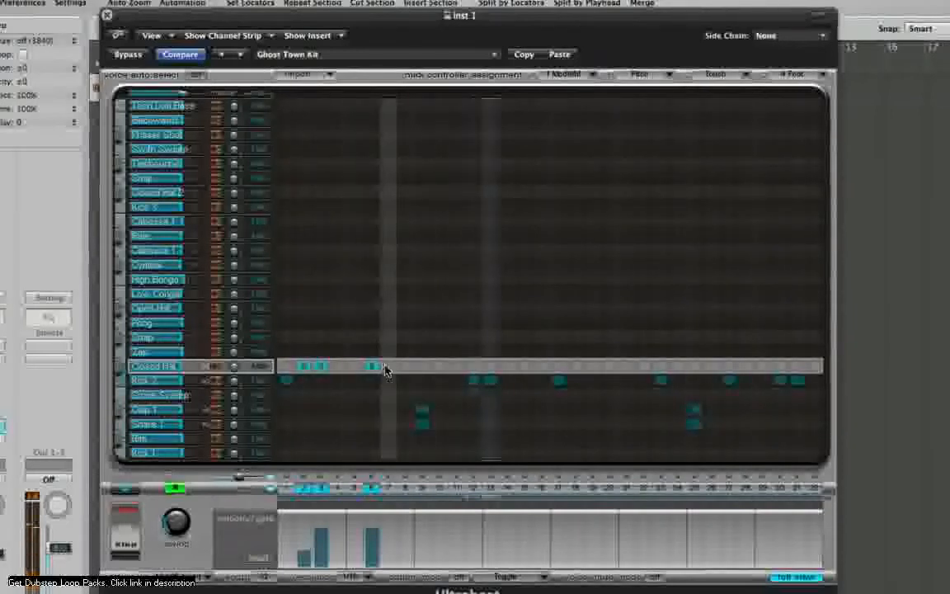
Try Closed Hat hits on steps 9 and 10, with a lower velocity on step 9, and remove both
{"action": "left_click", "coordinate": [422, 366]}
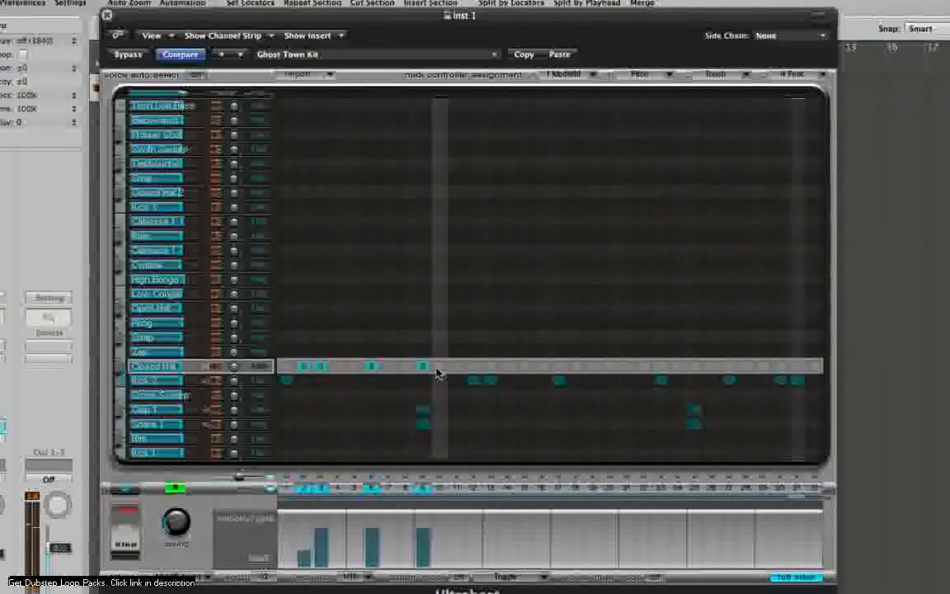
{"action": "left_click", "coordinate": [437, 366]}
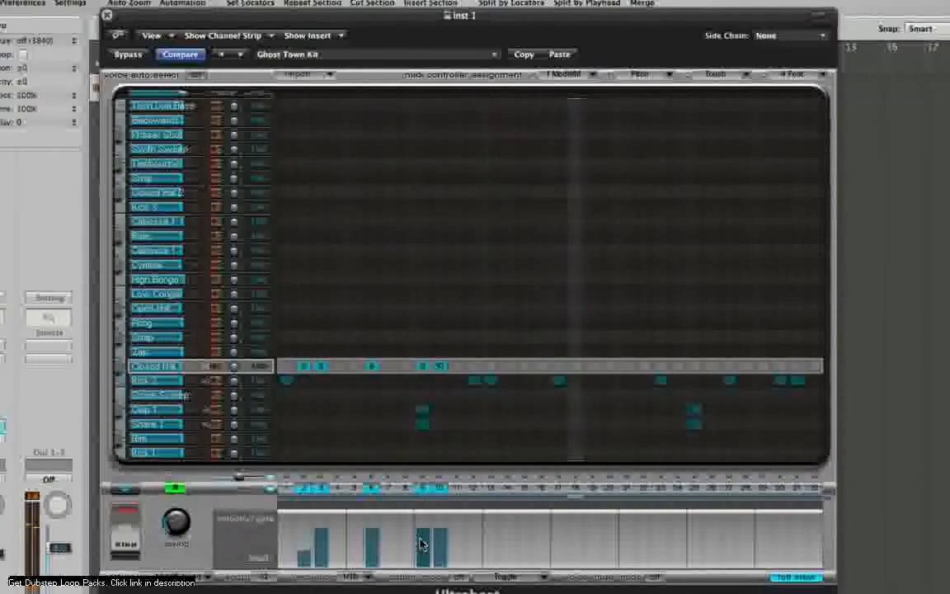
{"action": "left_click_drag", "start_coordinate": [423, 542], "coordinate": [424, 560]}
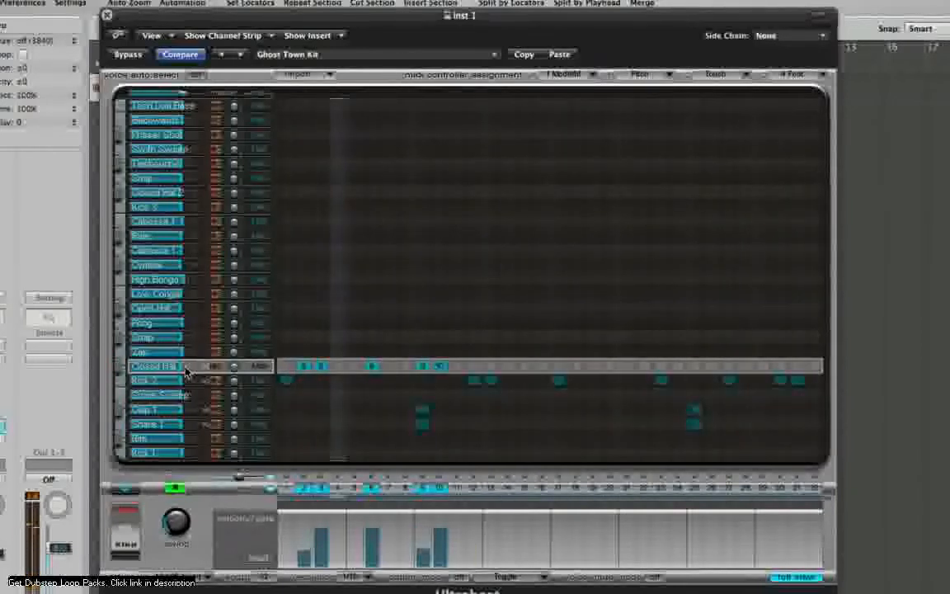
{"action": "left_click", "coordinate": [422, 366]}
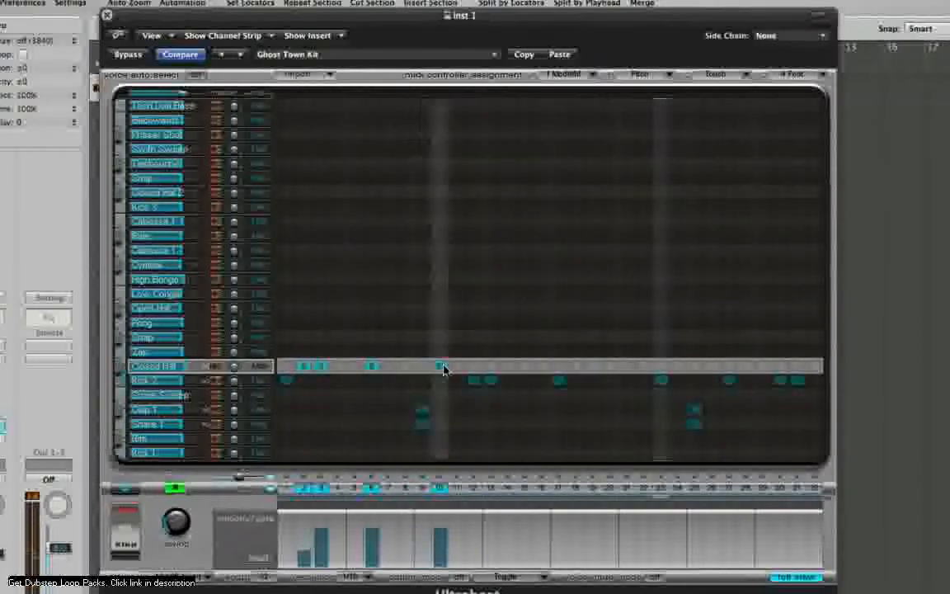
{"action": "left_click", "coordinate": [443, 366]}
Add Closed Hat hits on steps 11 and 12, with velocity 58 on step 11, and an Open Hat hit on step 13
{"action": "left_click", "coordinate": [457, 366]}
{"action": "left_click", "coordinate": [467, 366]}
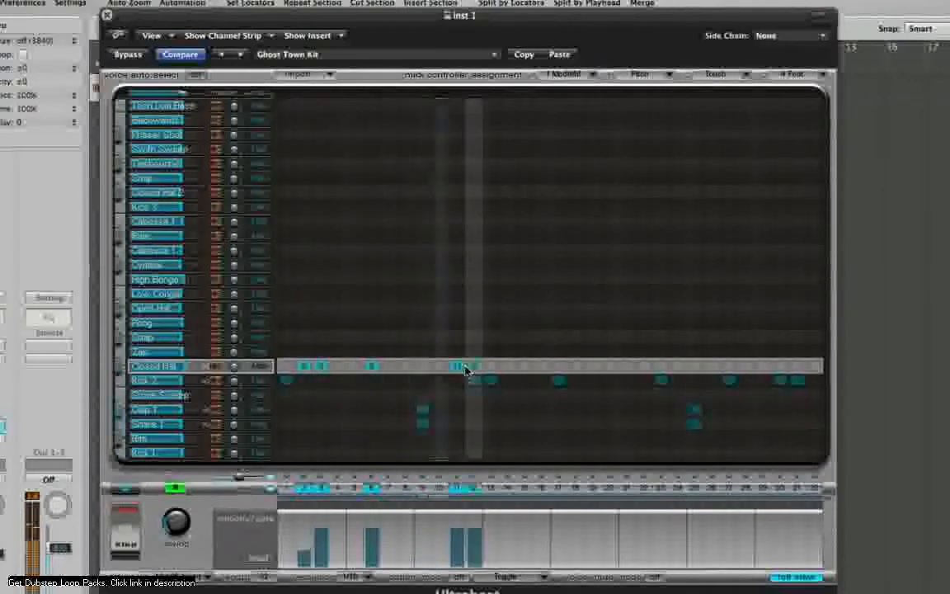
{"action": "mouse_move", "coordinate": [453, 543]}
{"action": "left_mouse_down"}
{"action": "mouse_move", "coordinate": [452, 551]}
{"action": "mouse_move", "coordinate": [465, 545]}
{"action": "left_mouse_up"}
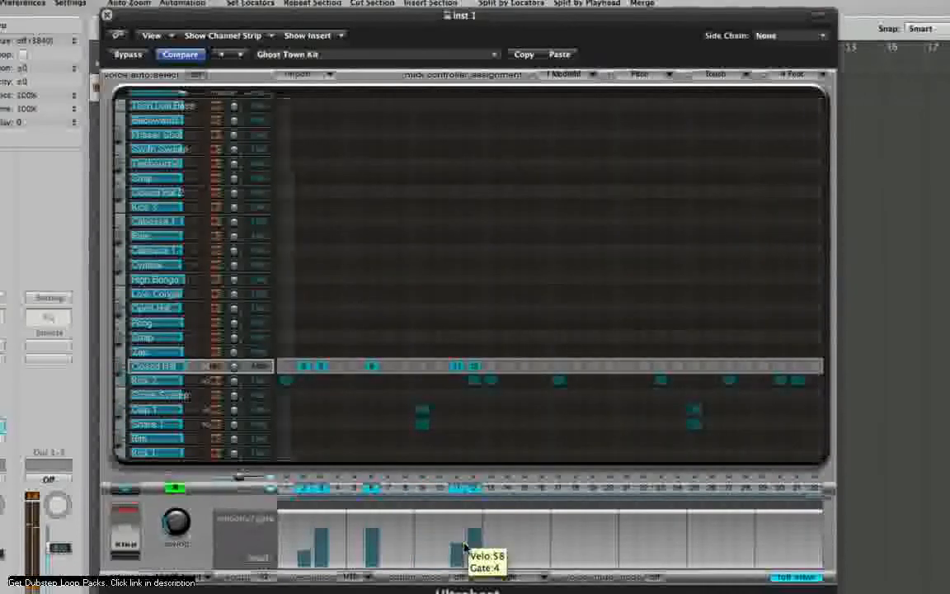
{"action": "left_click", "coordinate": [493, 310]}
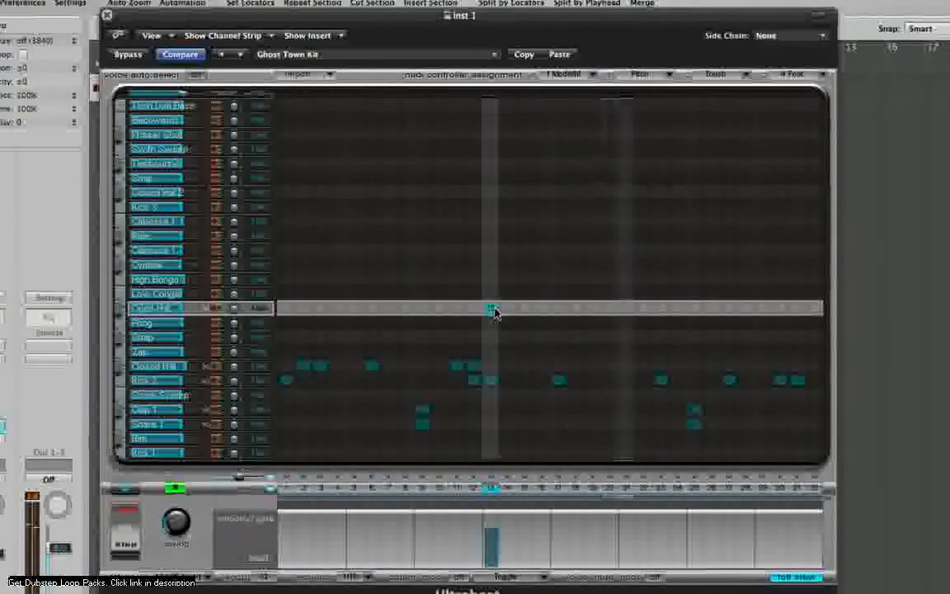
Add Closed Hat hits on steps 16, 17, 18 and 20, reducing the velocity on steps 16 and 20
{"action": "left_click", "coordinate": [527, 366]}
{"action": "left_click", "coordinate": [542, 366]}
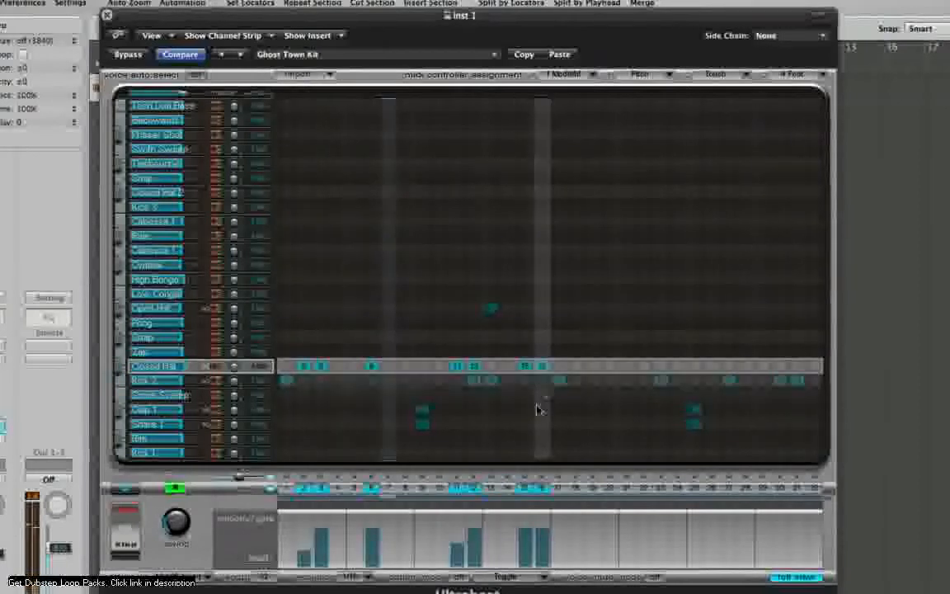
{"action": "left_click_drag", "start_coordinate": [529, 540], "coordinate": [546, 551]}
{"action": "left_click", "coordinate": [527, 366]}
{"action": "left_click", "coordinate": [558, 368]}
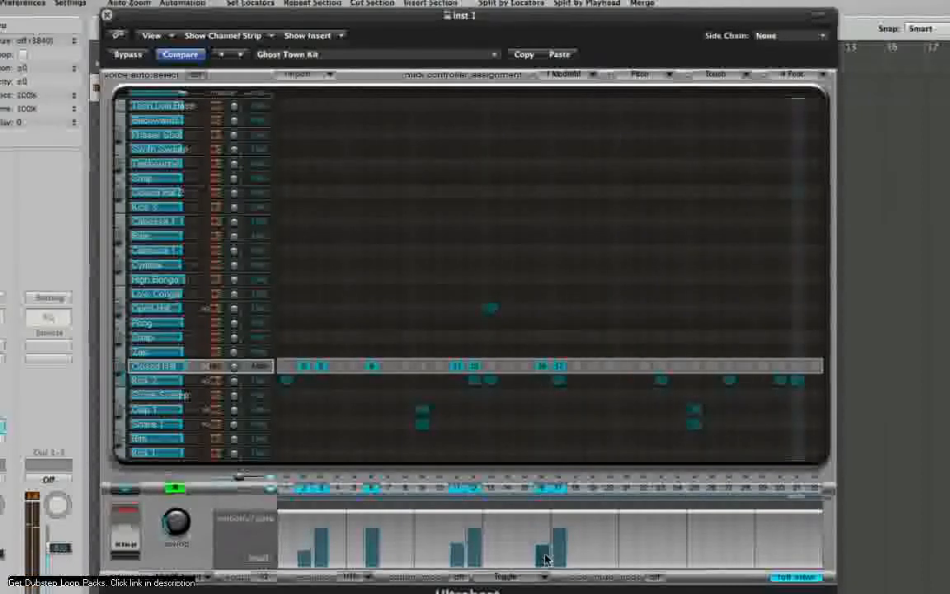
{"action": "left_click", "coordinate": [575, 367]}
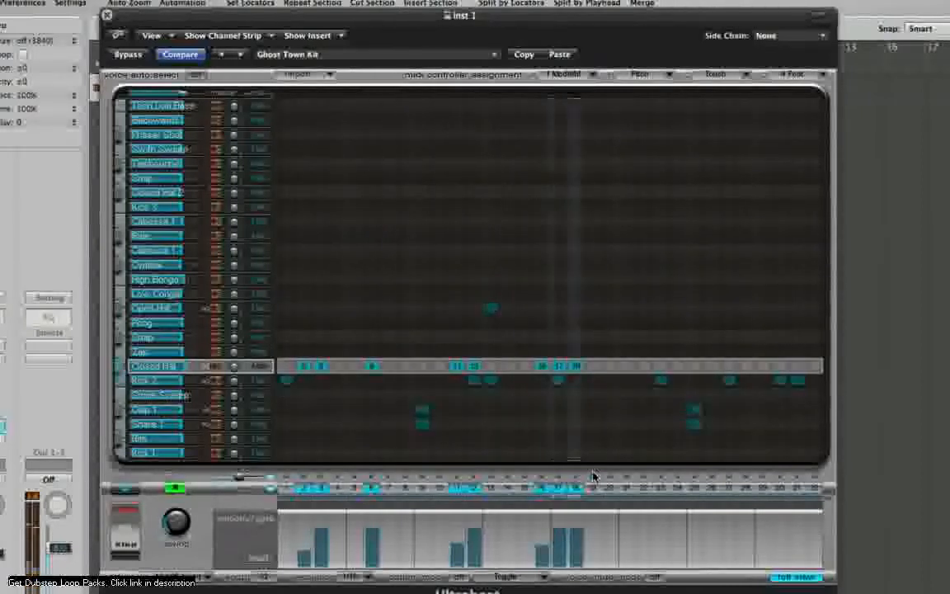
{"action": "left_click", "coordinate": [614, 369]}
{"action": "left_click_drag", "start_coordinate": [613, 528], "coordinate": [614, 547]}
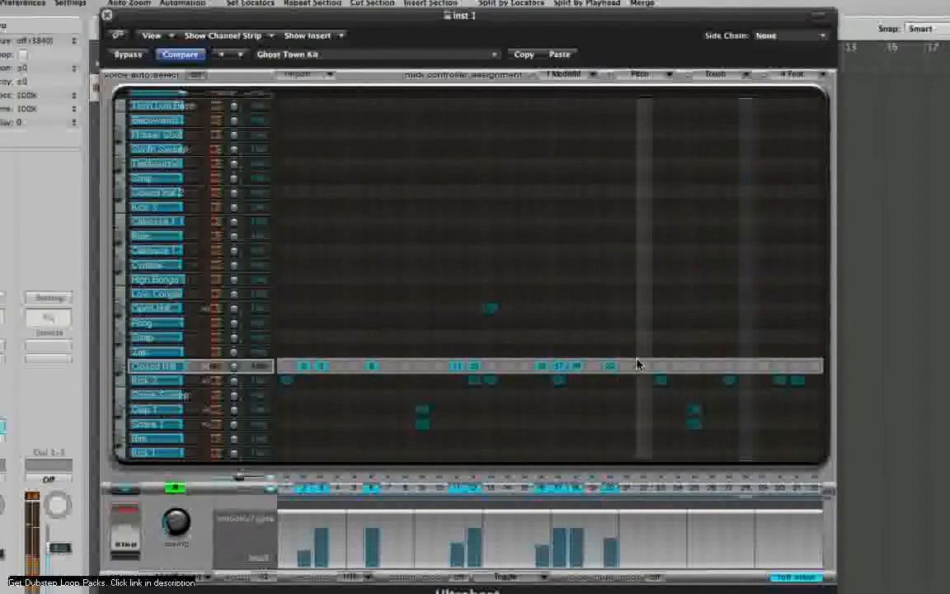
Add Closed Hat hits on steps 22, 26, 27 and 29, softening step 26, and Open Hat hits on steps 23 and 31; play the pattern
{"action": "left_click", "coordinate": [659, 308]}
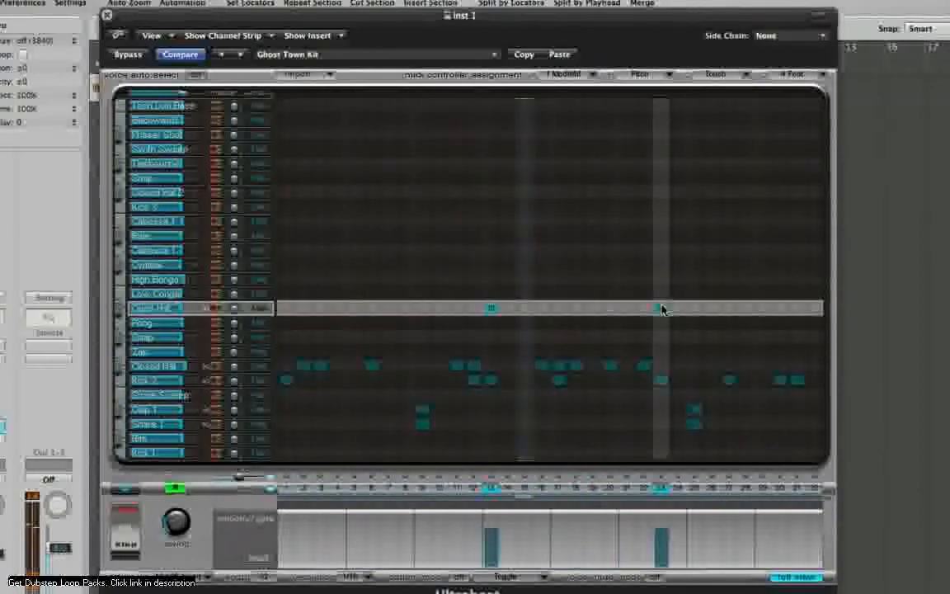
{"action": "left_click", "coordinate": [711, 367]}
{"action": "left_click", "coordinate": [729, 368]}
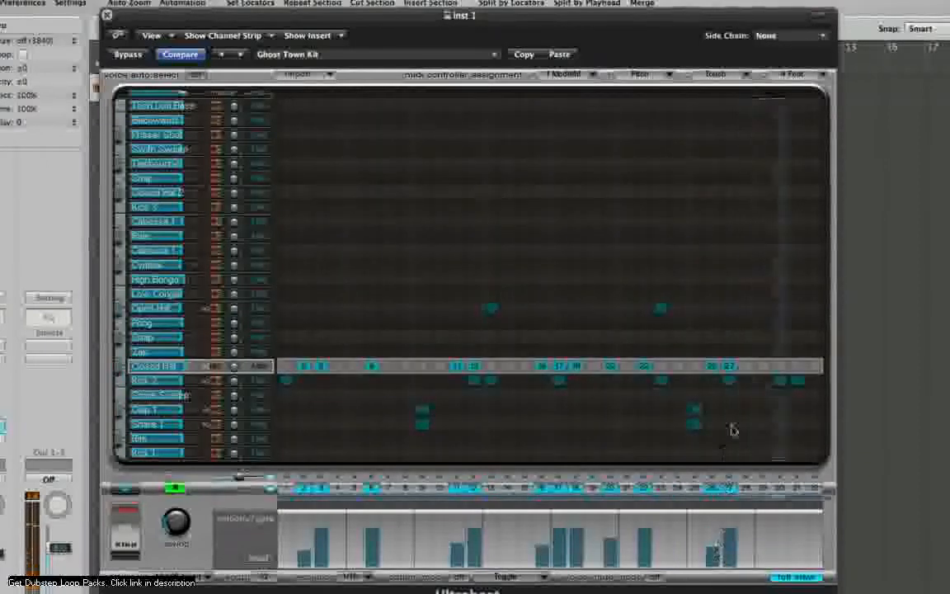
{"action": "left_click", "coordinate": [764, 366]}
{"action": "left_click", "coordinate": [796, 309]}
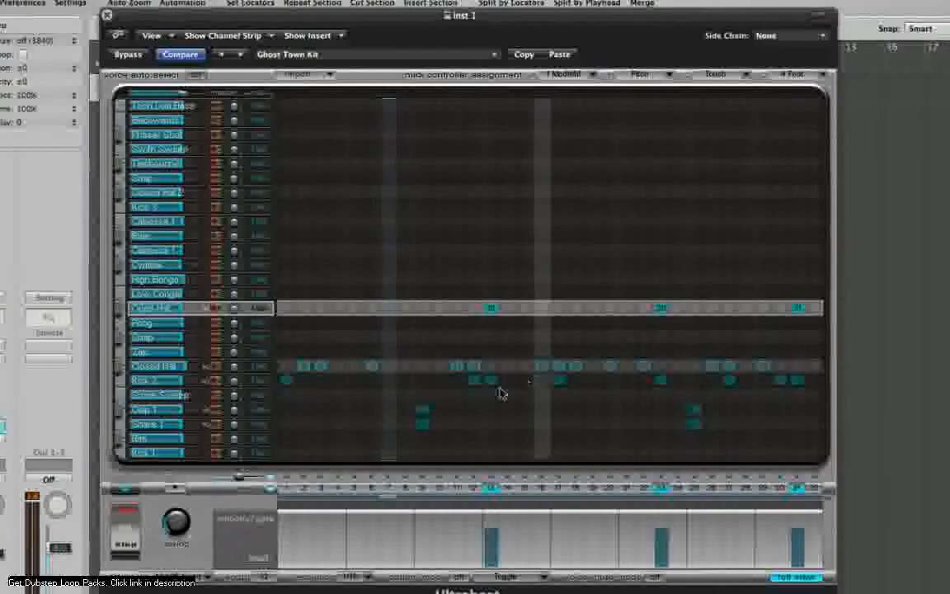
{"action": "left_click", "coordinate": [176, 491]}
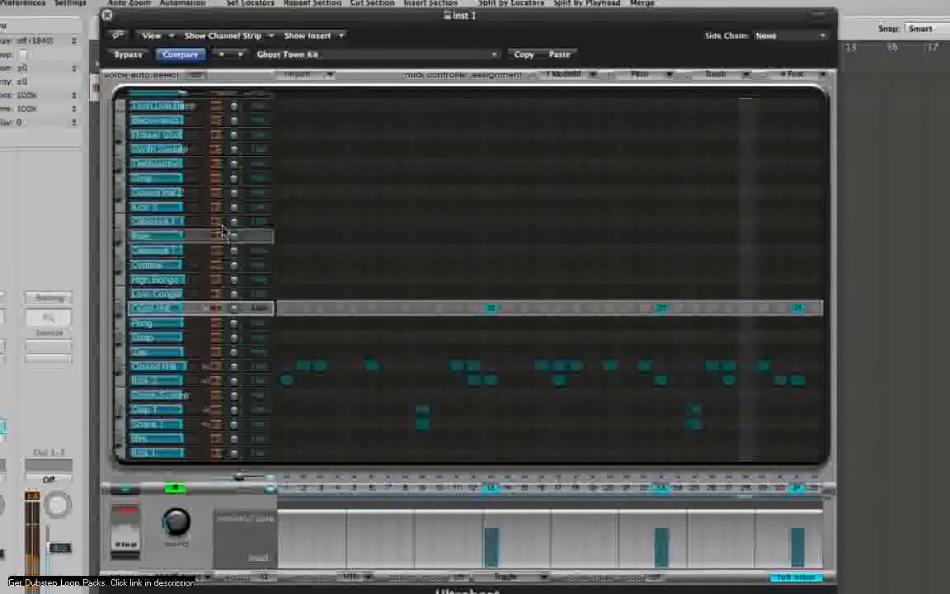
With the pattern playing, add a tambourine hit on every upbeat and adjust the tambourine's pan
{"action": "left_click", "coordinate": [188, 488]}
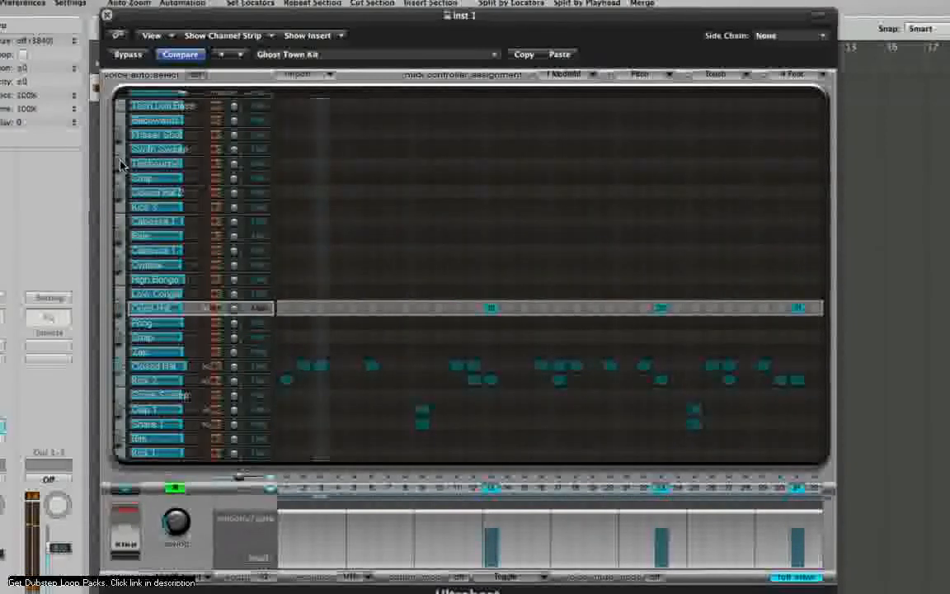
{"action": "right_click", "coordinate": [322, 164]}
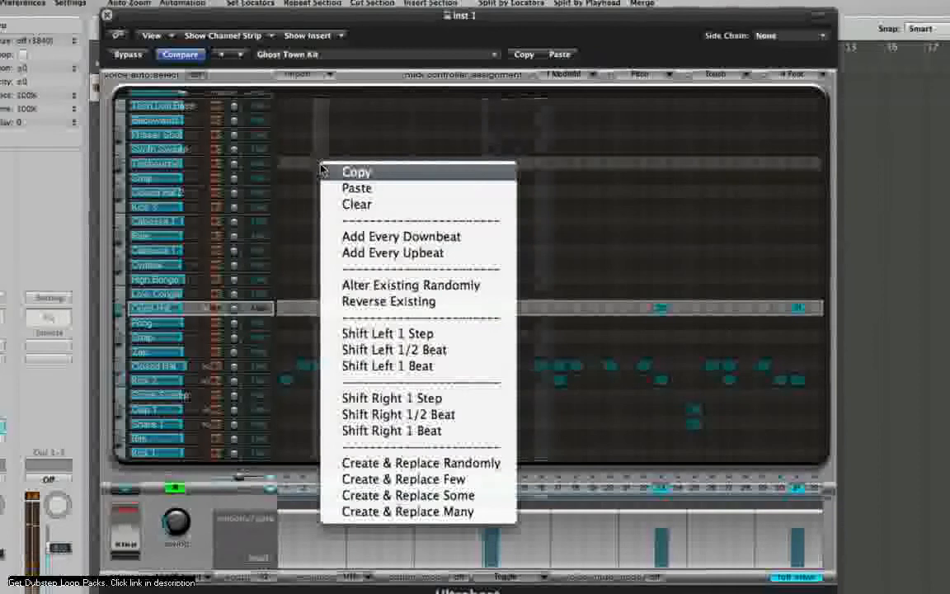
{"action": "left_click", "coordinate": [360, 253]}
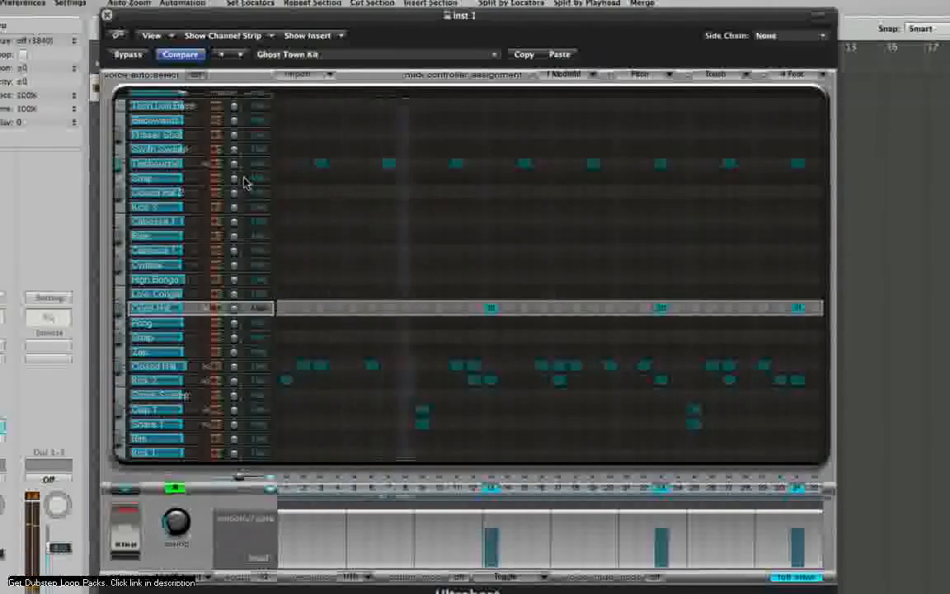
{"action": "left_click_drag", "start_coordinate": [235, 167], "coordinate": [236, 161]}
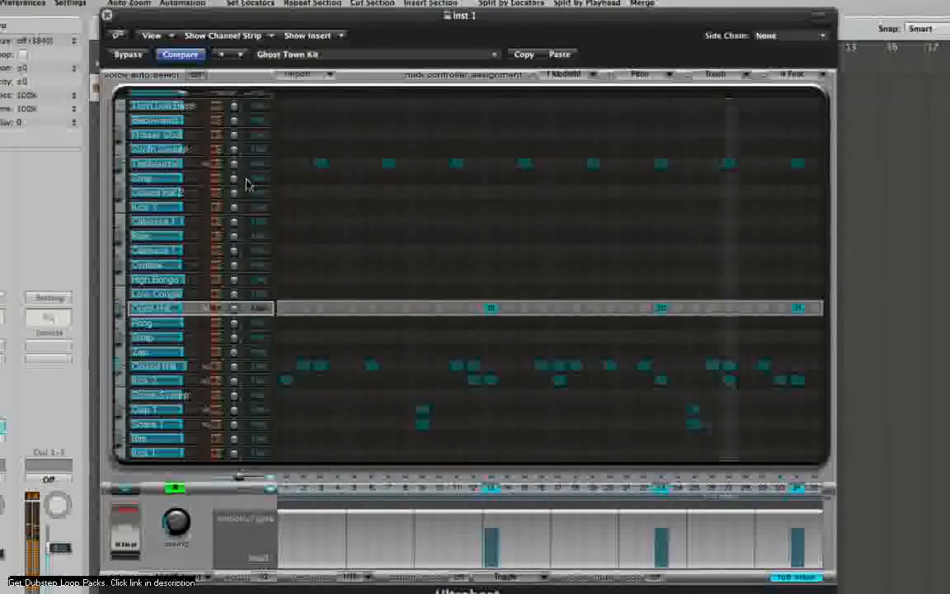
Add hits on steps 6, 9 and 10 of the Cabassa row above Ride, reducing the velocity on step 9
{"action": "left_click", "coordinate": [372, 222]}
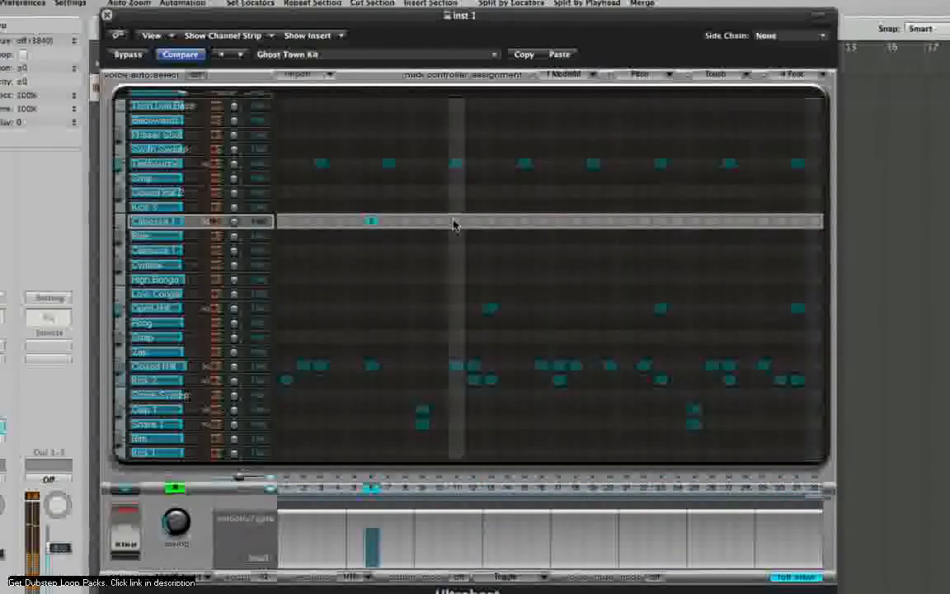
{"action": "left_click", "coordinate": [429, 224]}
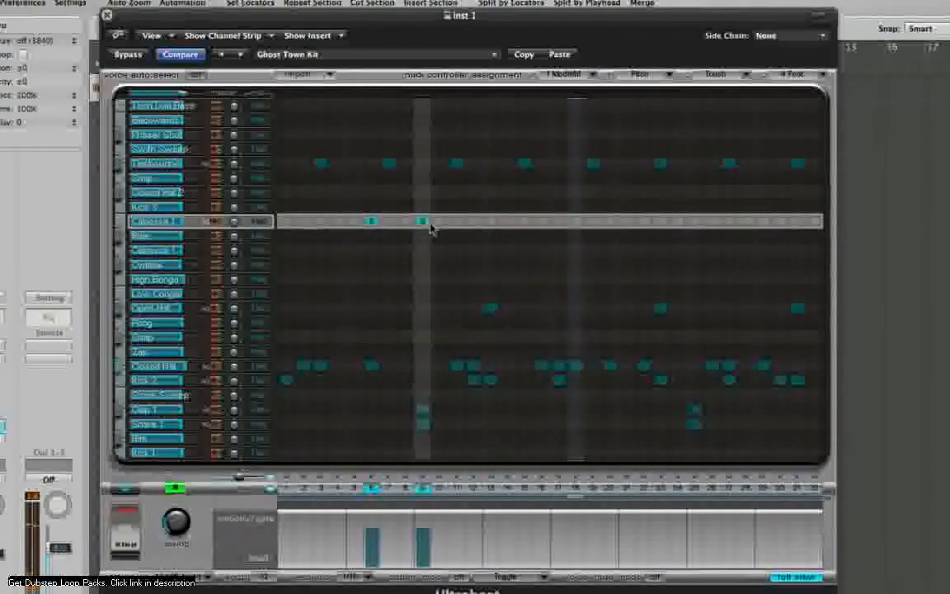
{"action": "left_click", "coordinate": [439, 224]}
{"action": "left_click_drag", "start_coordinate": [423, 538], "coordinate": [423, 551]}
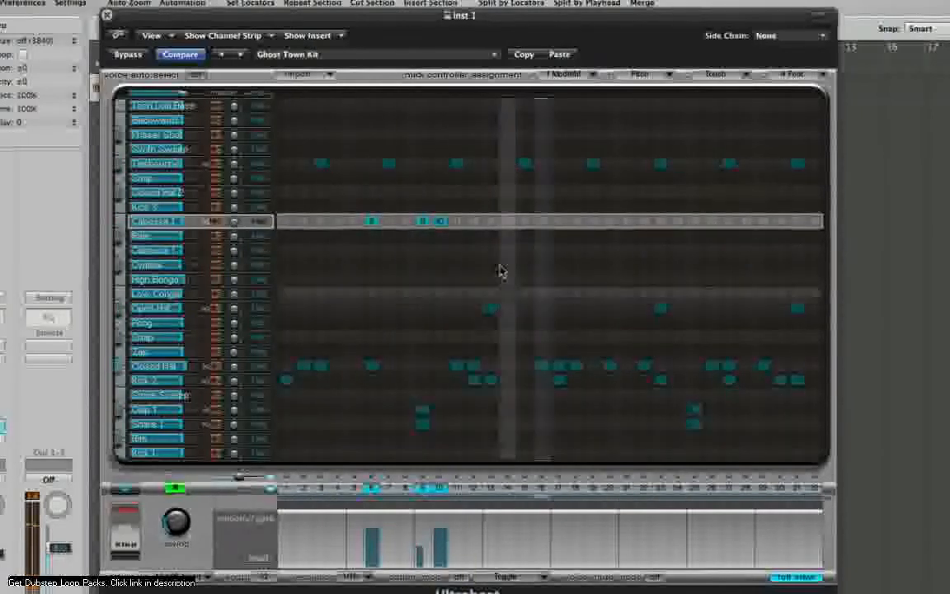
Move the step 9 hit from the Cabassa row above Ride to the Cabassa row below Ride
{"action": "left_click", "coordinate": [506, 221]}
{"action": "left_click", "coordinate": [508, 221]}
{"action": "left_click", "coordinate": [423, 221]}
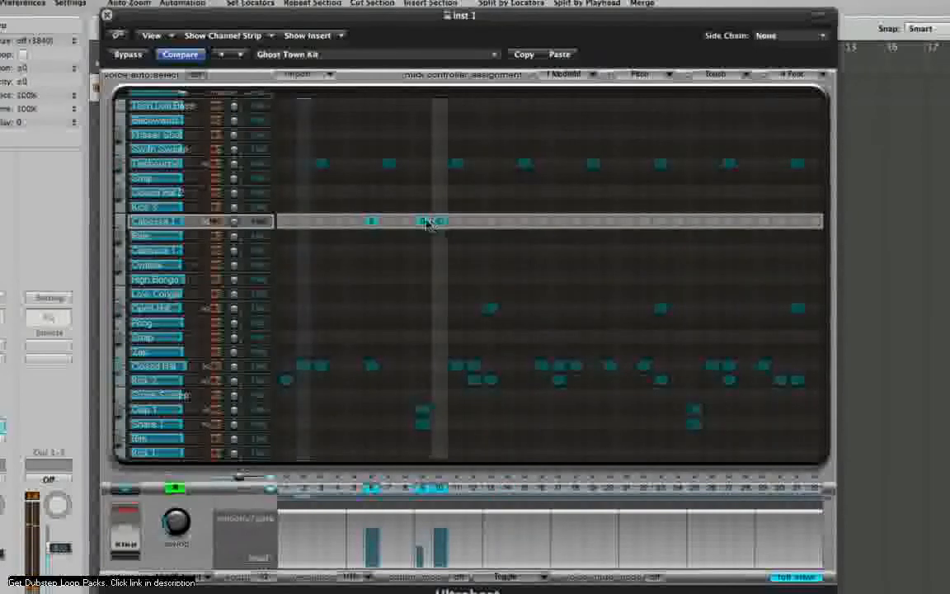
{"action": "left_click", "coordinate": [422, 250]}
Try a softer hit on step 14 of the Cabassa row above Ride and remove it
{"action": "left_click", "coordinate": [508, 221]}
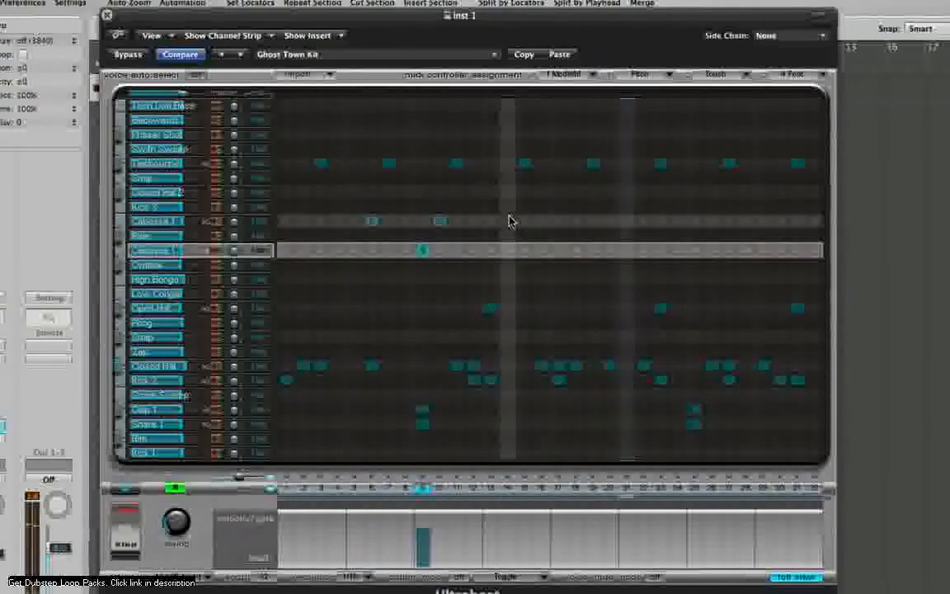
{"action": "left_click_drag", "start_coordinate": [506, 544], "coordinate": [508, 554]}
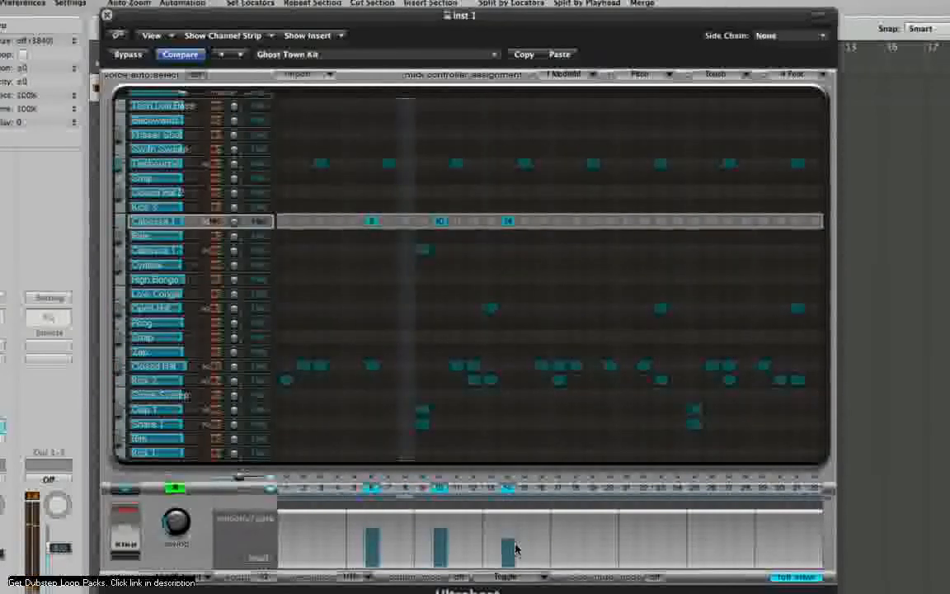
{"action": "left_click", "coordinate": [506, 220]}
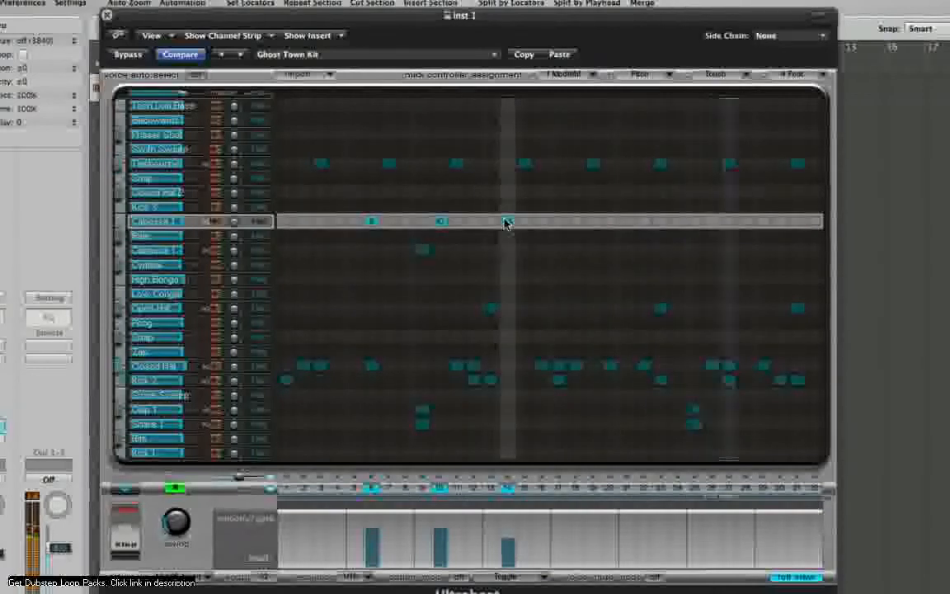
Add hits on steps 15 and 18 of the Cabassa row below Ride, with velocity 60 on step 18
{"action": "left_click", "coordinate": [511, 252]}
{"action": "left_click", "coordinate": [526, 252]}
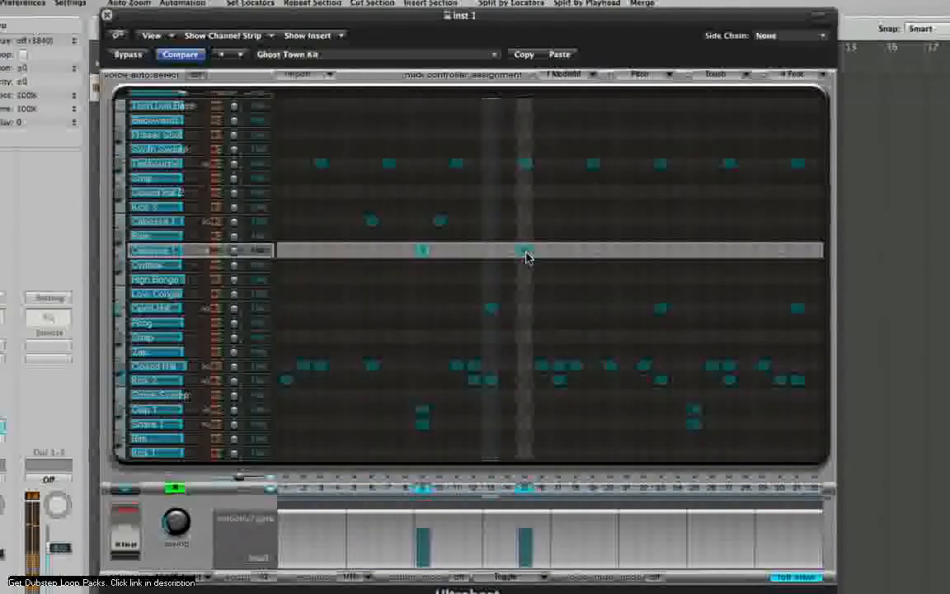
{"action": "left_click", "coordinate": [577, 251]}
{"action": "left_click_drag", "start_coordinate": [576, 545], "coordinate": [575, 562]}
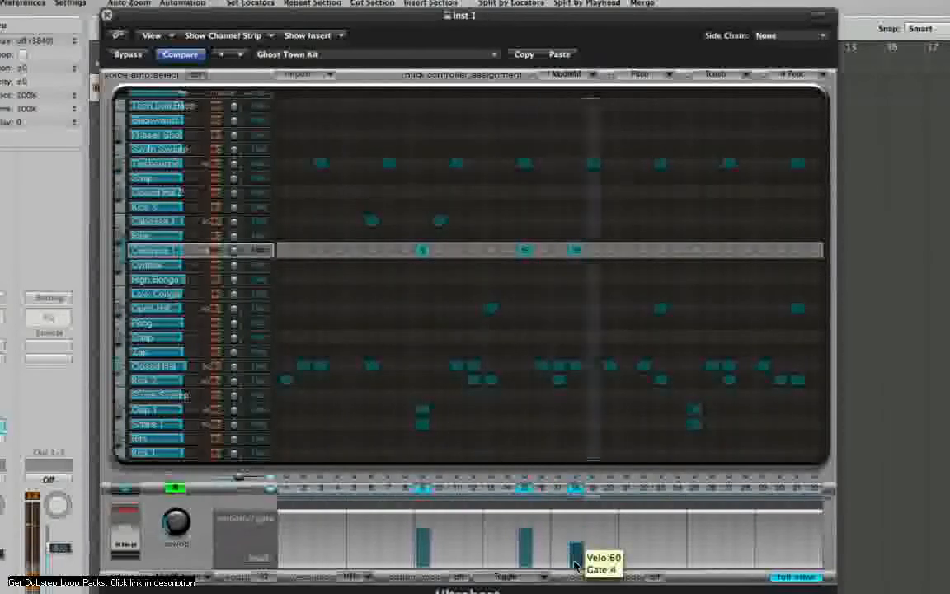
Add hits on steps 24 and 26 of the lower Cabassa row, with velocity 78 and a shortened gate on step 24
{"action": "left_click_drag", "start_coordinate": [679, 250], "coordinate": [710, 252]}
{"action": "left_click_drag", "start_coordinate": [695, 535], "coordinate": [680, 550]}
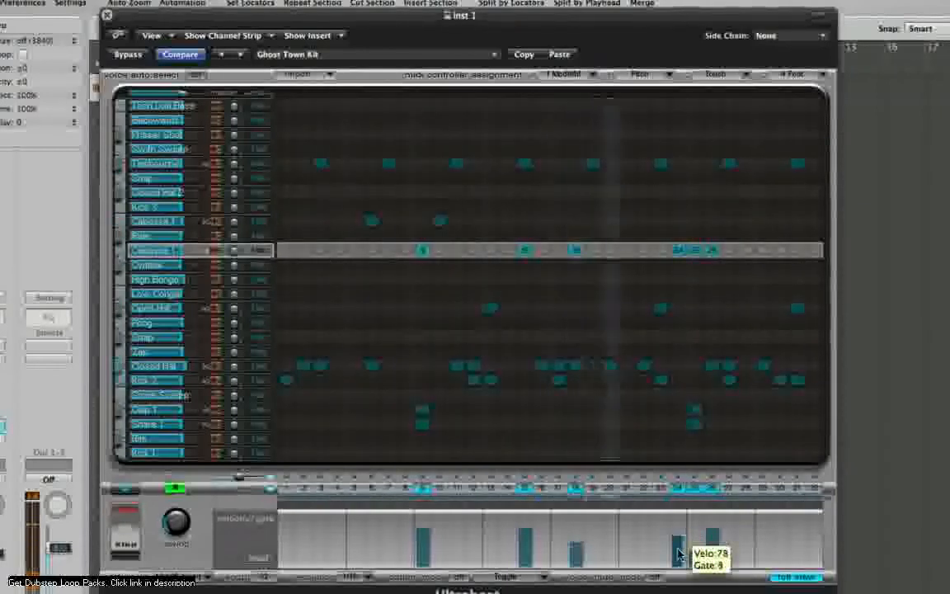
{"action": "left_click", "coordinate": [698, 250]}
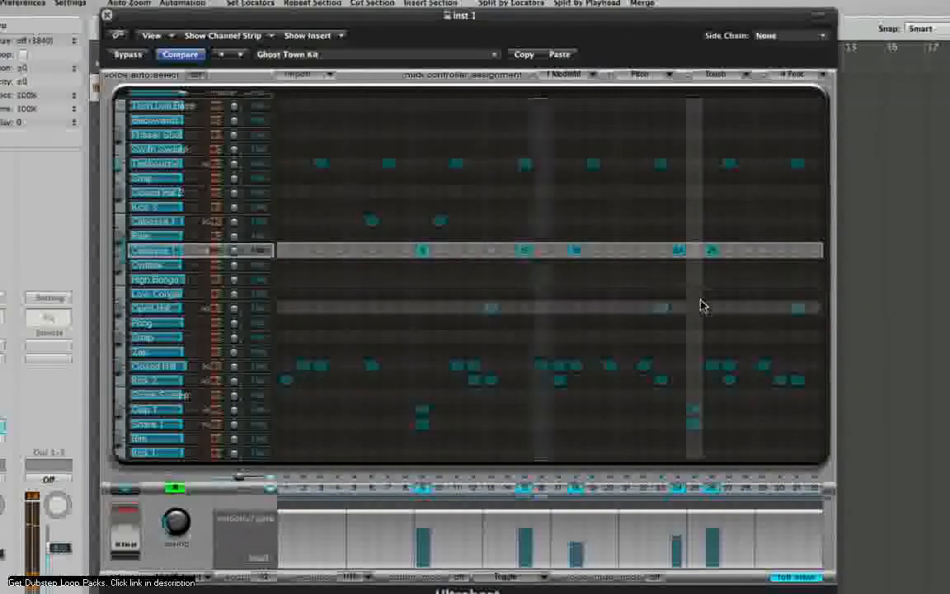
Add hits on steps 25 and 30 of the Cabassa row above Ride, with a lowered velocity on step 25
{"action": "left_click", "coordinate": [695, 221]}
{"action": "left_click_drag", "start_coordinate": [694, 541], "coordinate": [695, 547]}
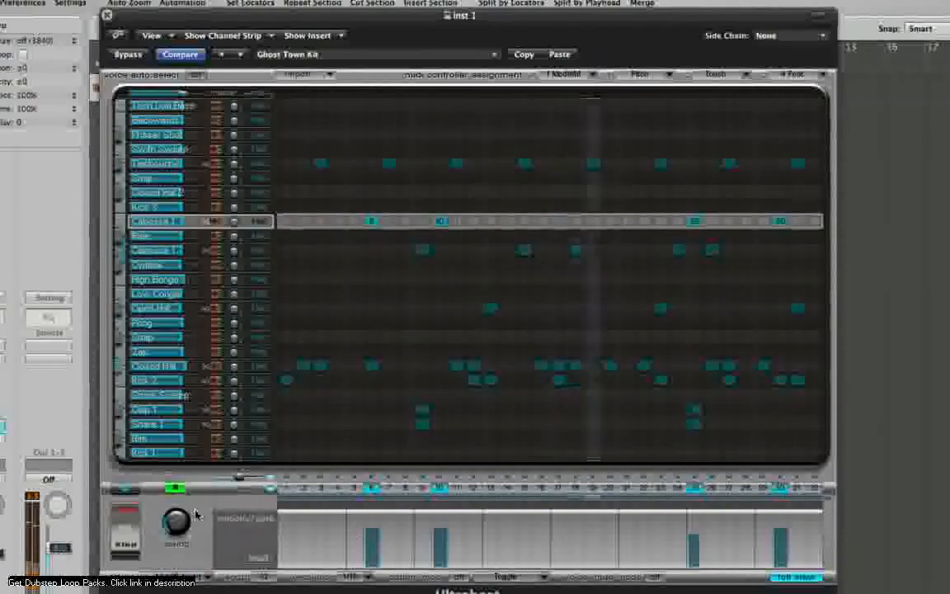
Adjust the sequencer's swing amount, trying 67.6%, and restart pattern playback
{"action": "left_click_drag", "start_coordinate": [178, 517], "coordinate": [180, 508]}
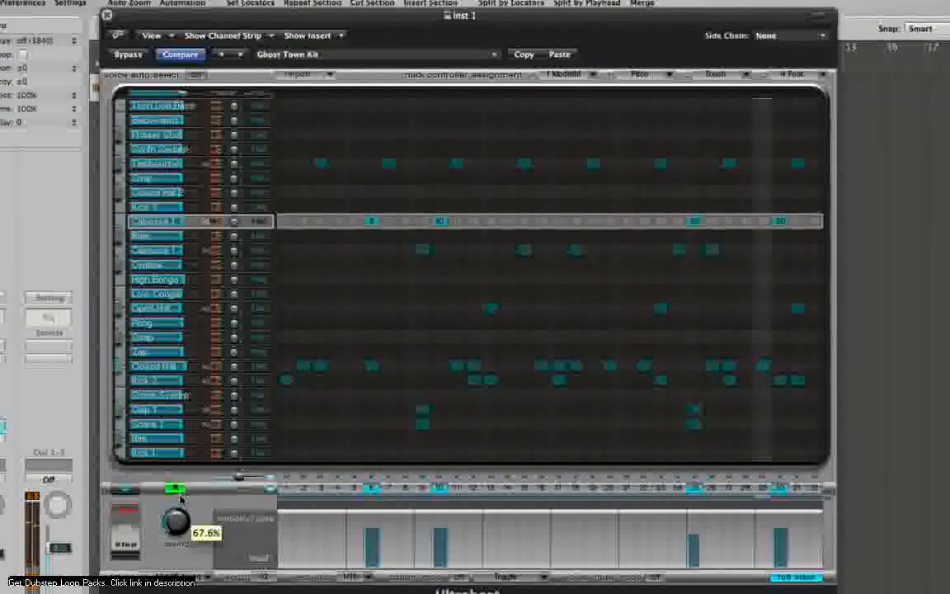
{"action": "left_click_drag", "start_coordinate": [181, 496], "coordinate": [179, 474]}
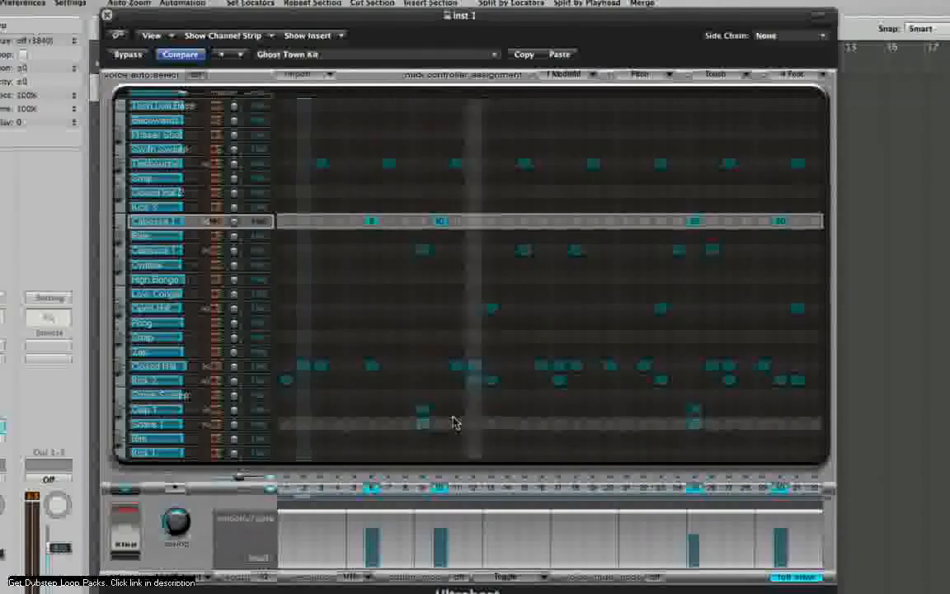
{"action": "left_click", "coordinate": [174, 490]}
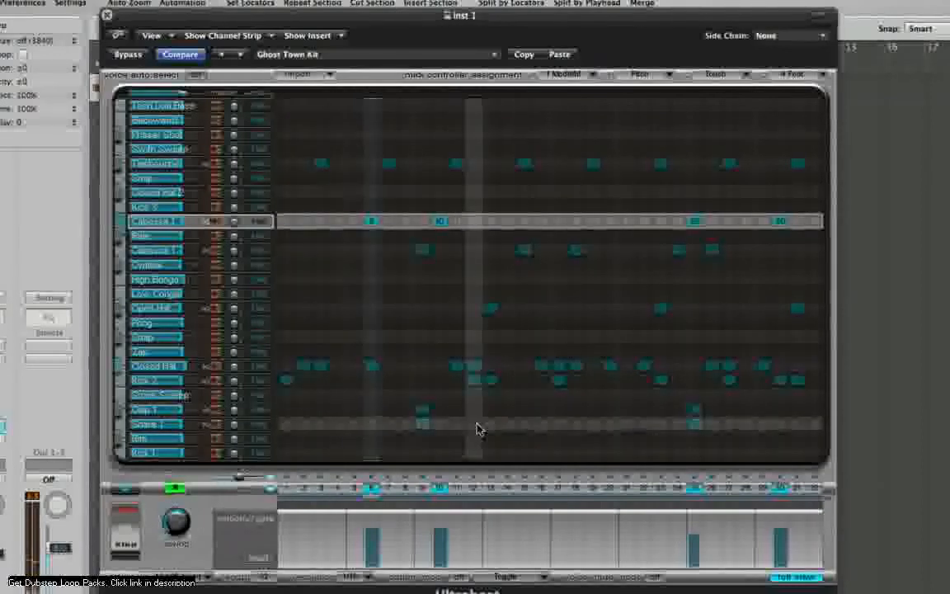
Add a softer Clap 1 hit on step 12 and a Rim hit on step 18, trying out Kick 1 on step 17
{"action": "left_click", "coordinate": [475, 410]}
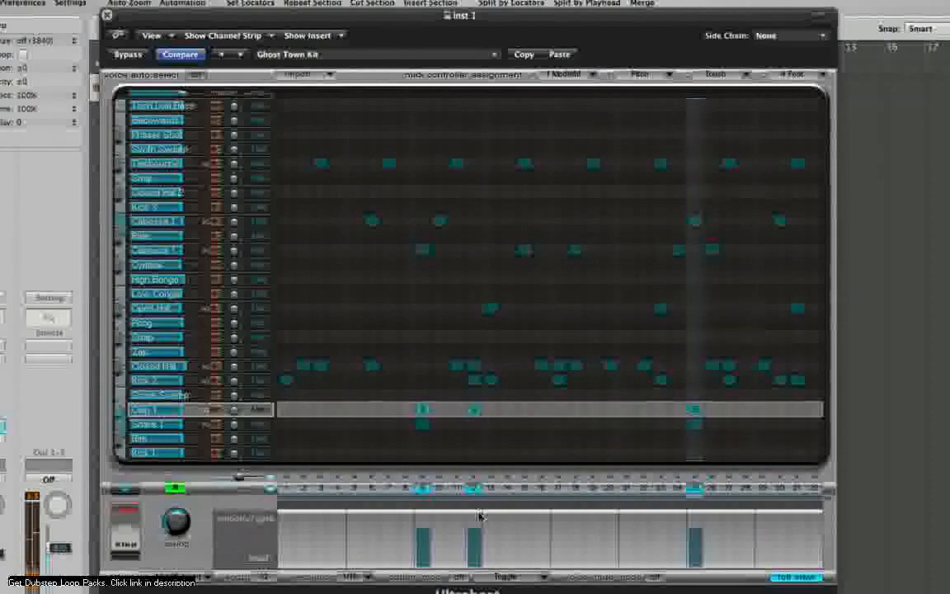
{"action": "mouse_move", "coordinate": [474, 558]}
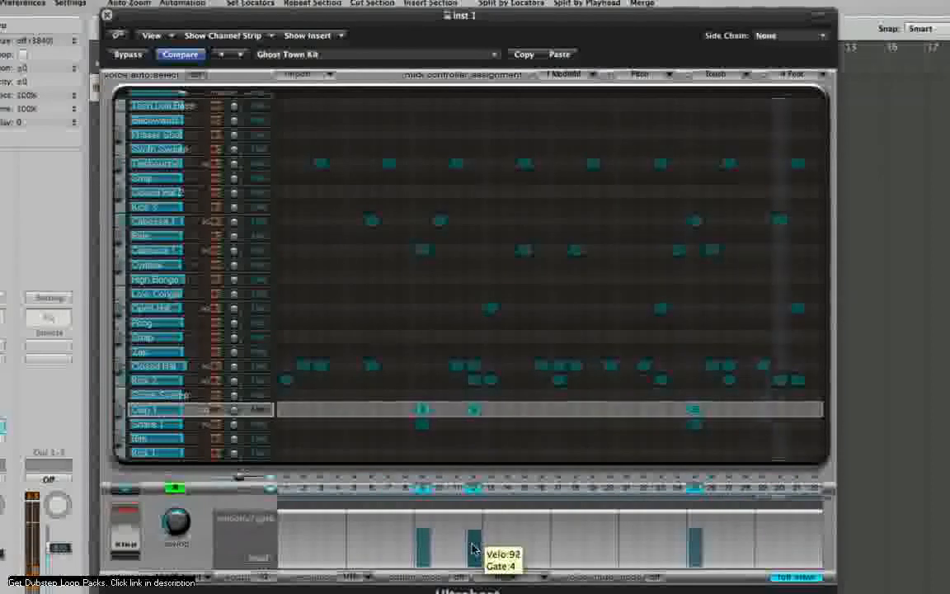
{"action": "left_click", "coordinate": [560, 453]}
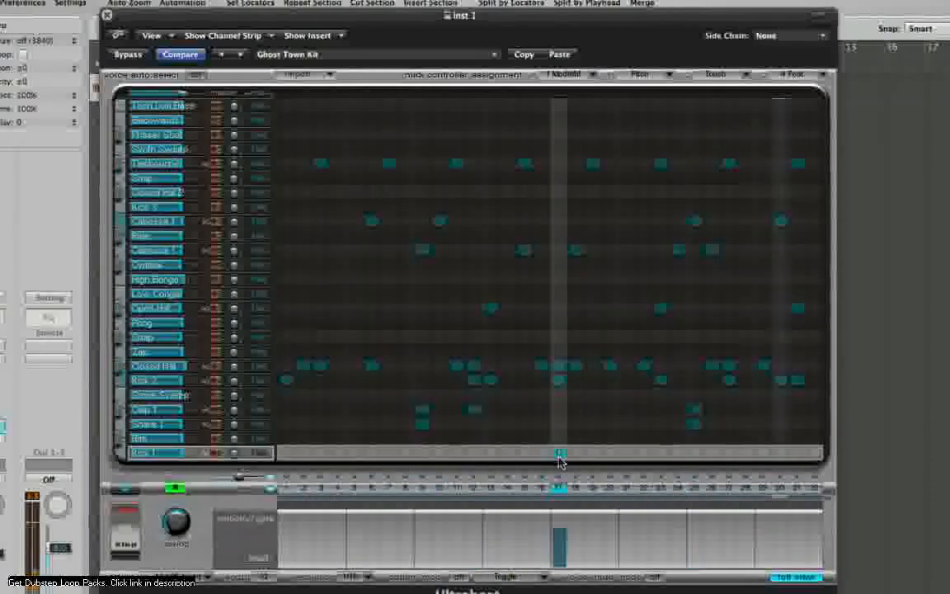
{"action": "left_click", "coordinate": [576, 438]}
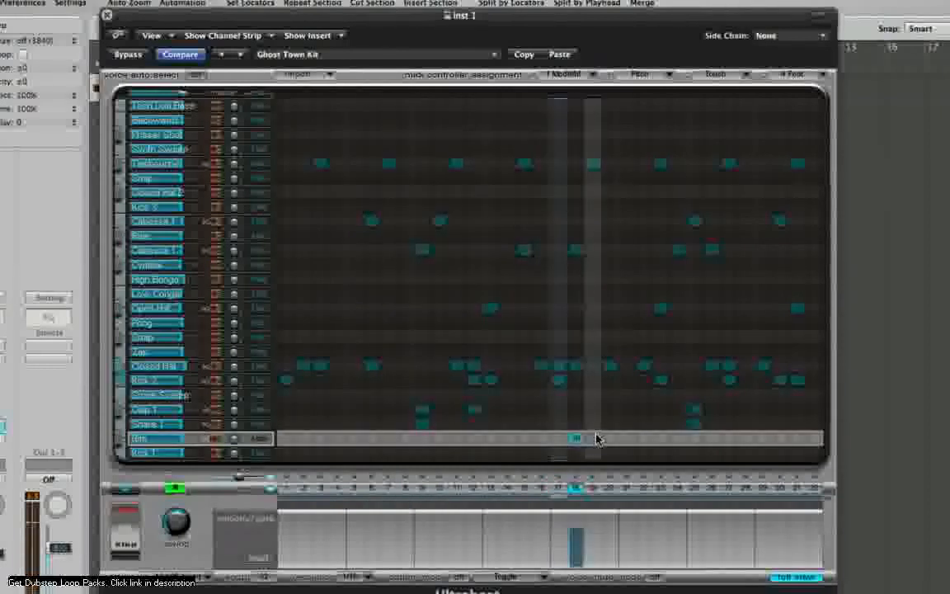
Try a Snare 1 hit and a Clap 1 hit on step 20, removing each again
{"action": "left_click", "coordinate": [609, 424]}
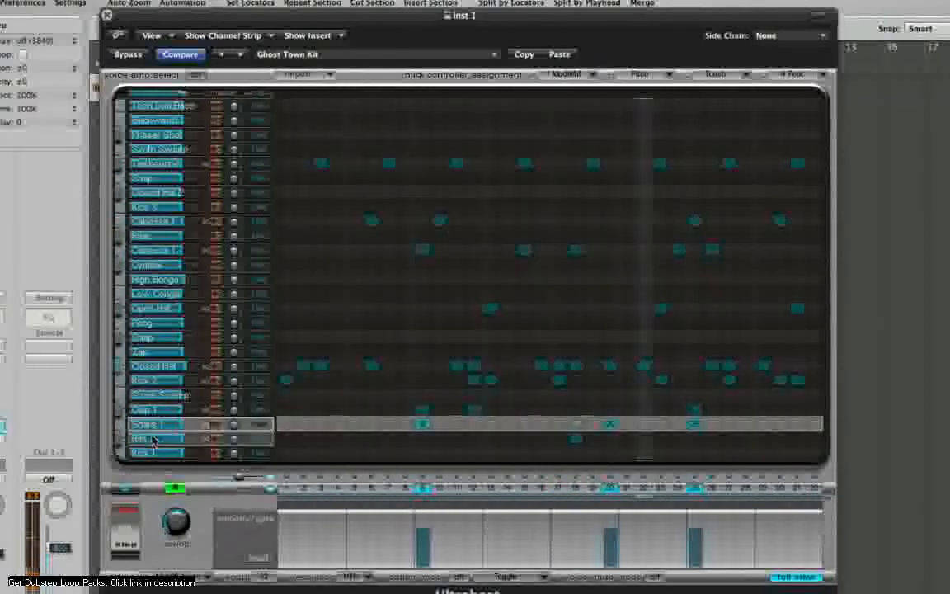
{"action": "left_click", "coordinate": [610, 426]}
{"action": "left_click", "coordinate": [611, 411]}
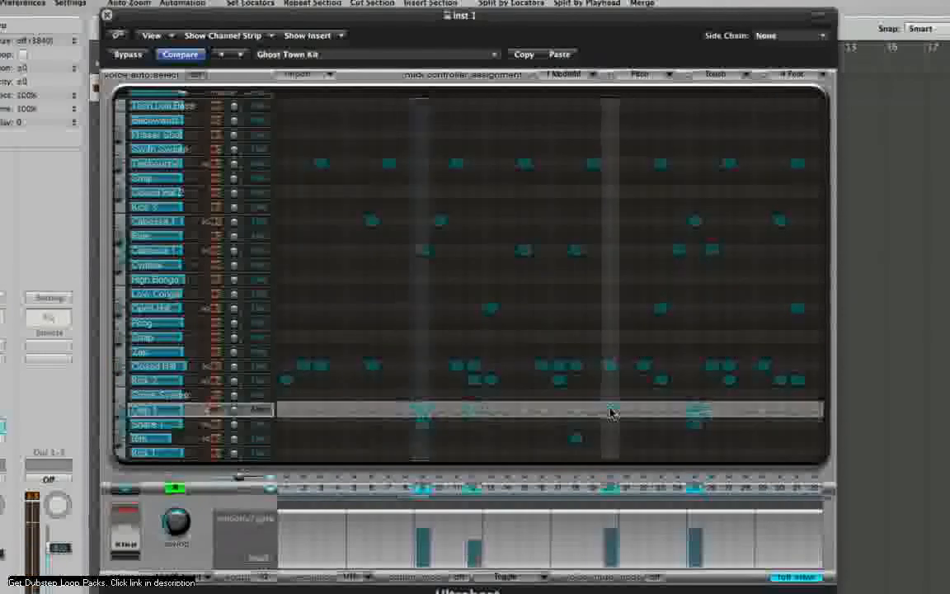
{"action": "left_click", "coordinate": [612, 411]}
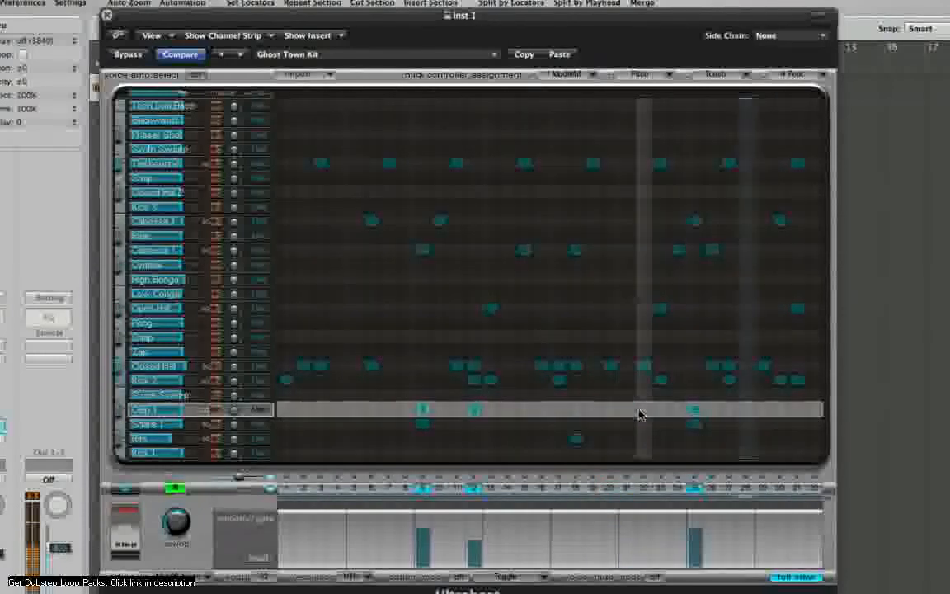
Add a Clap 1 hit on step 22 and a Rim hit with reduced velocity on step 21
{"action": "left_click", "coordinate": [642, 411]}
{"action": "left_click_drag", "start_coordinate": [648, 523], "coordinate": [625, 561]}
{"action": "left_click", "coordinate": [626, 440]}
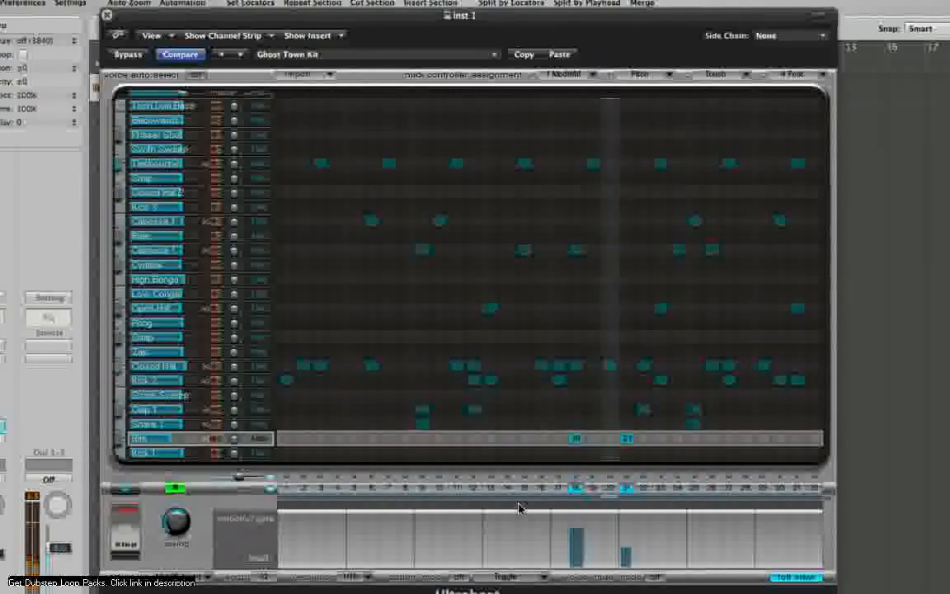